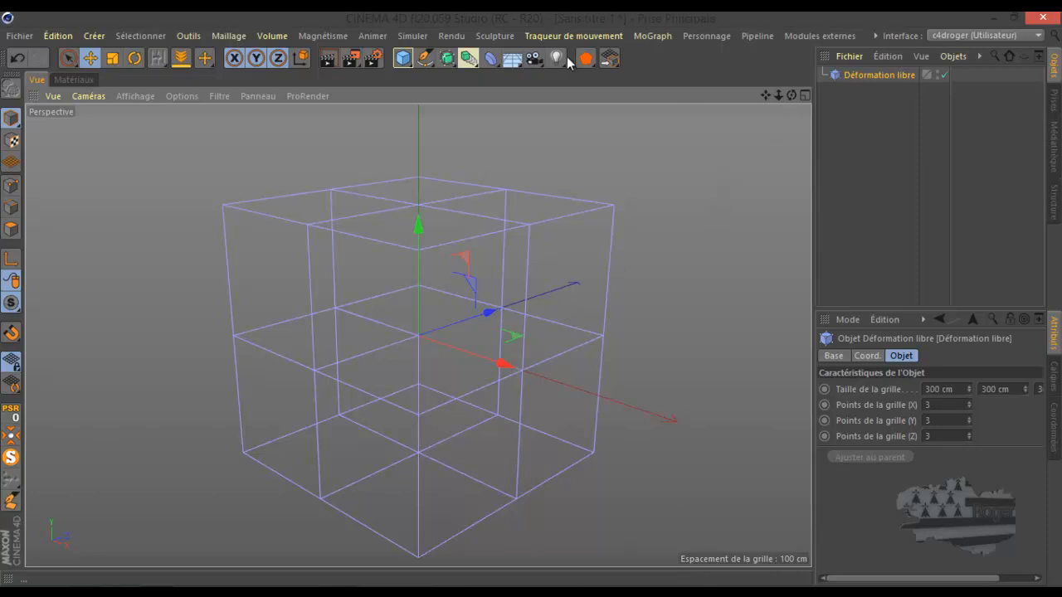
# - Add a cube to the scene and make the Déformation libre deformer its child
pyautogui.click(403, 60)
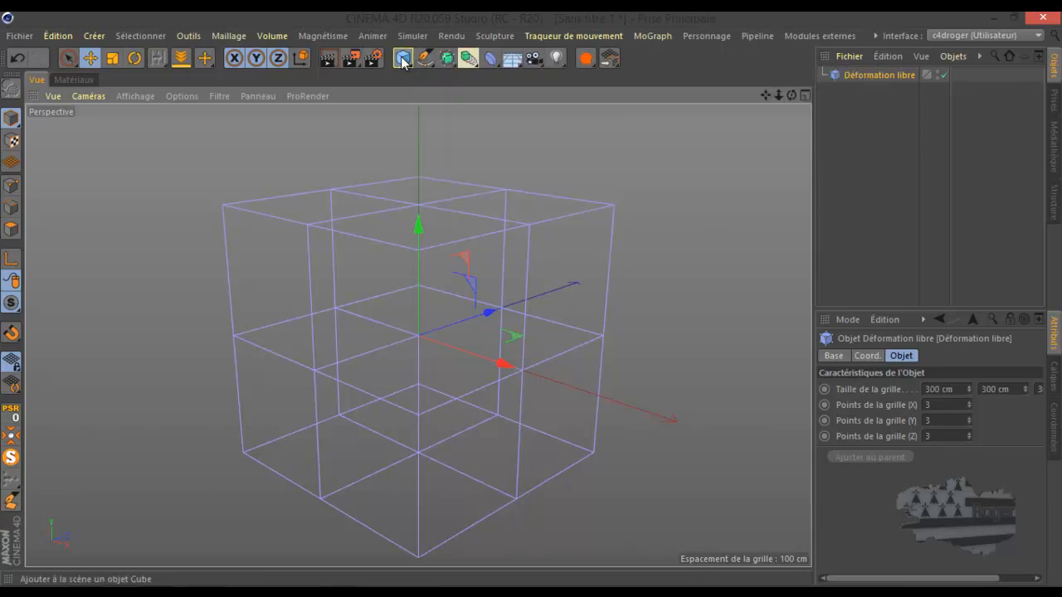
pyautogui.click(403, 60)
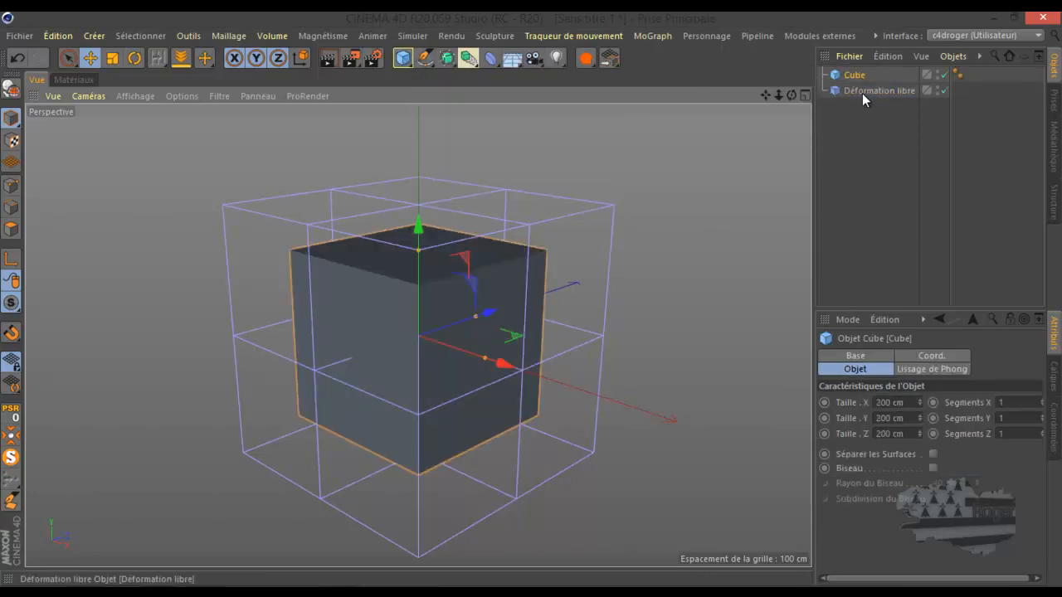
pyautogui.moveTo(861, 91); pyautogui.dragTo(859, 76)
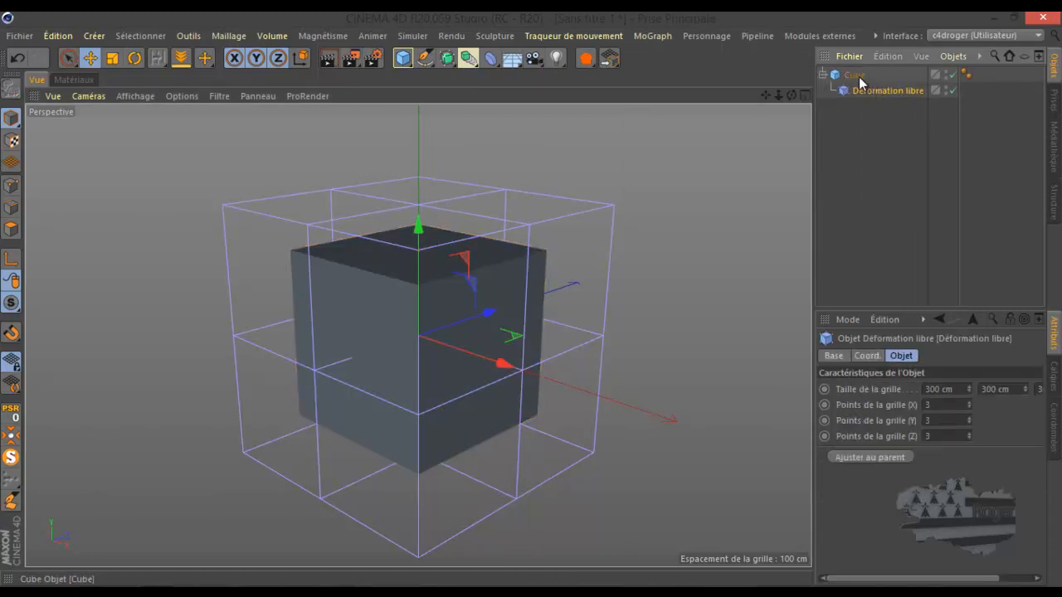
# - Fit the Déformation libre grid to its parent cube
pyautogui.click(864, 456)
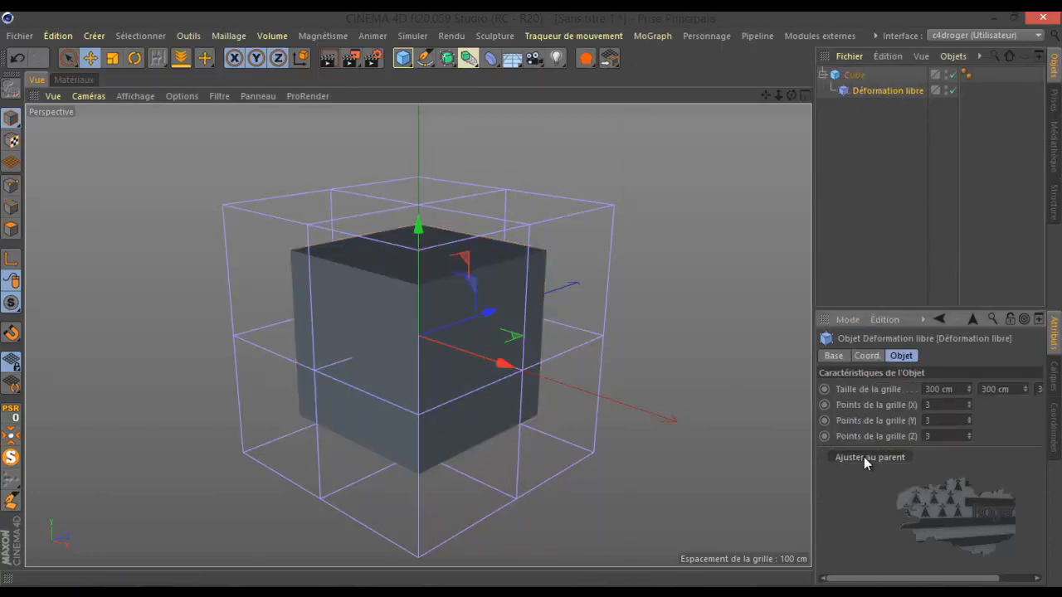
pyautogui.scroll(2, 475, 289)
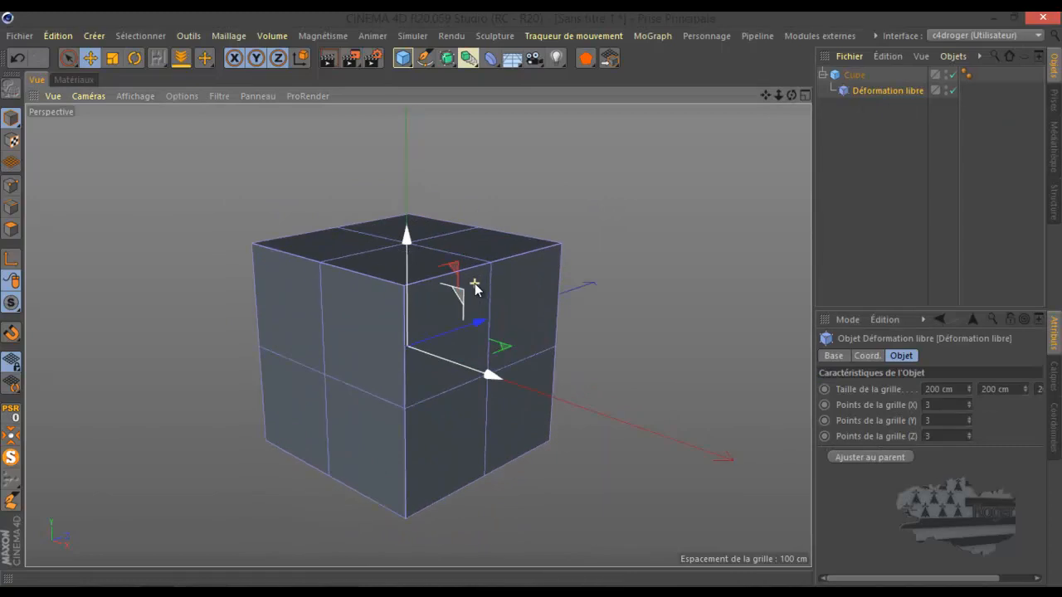
# - Try nudging the deformer's grid size up to 213 cm in X and 209 cm in Y
pyautogui.click(969, 388)
pyautogui.click(969, 387)
pyautogui.click(968, 388)
pyautogui.click(969, 388)
pyautogui.click(969, 387)
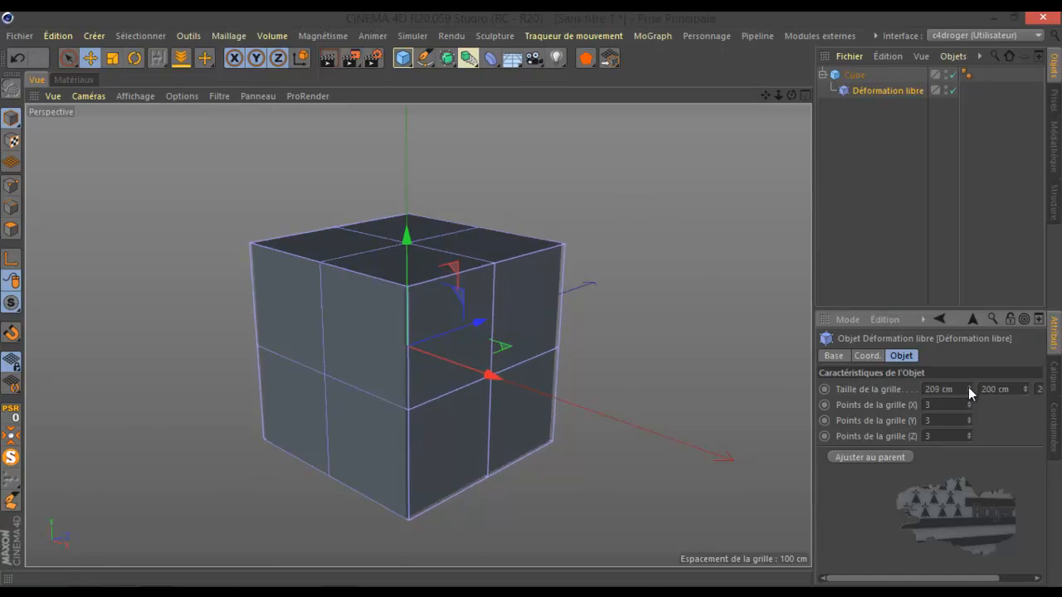
pyautogui.click(1026, 387)
pyautogui.click(1026, 387)
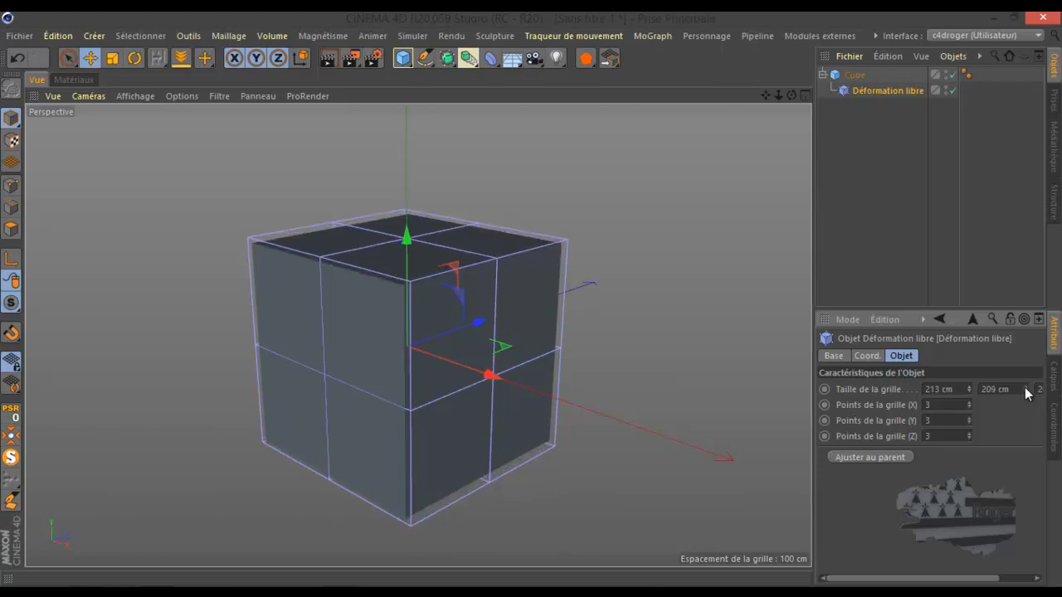
# - Set the deformer's grid size to 210 cm on all three axes and widen the attributes area
pyautogui.moveTo(916, 579); pyautogui.dragTo(950, 578)
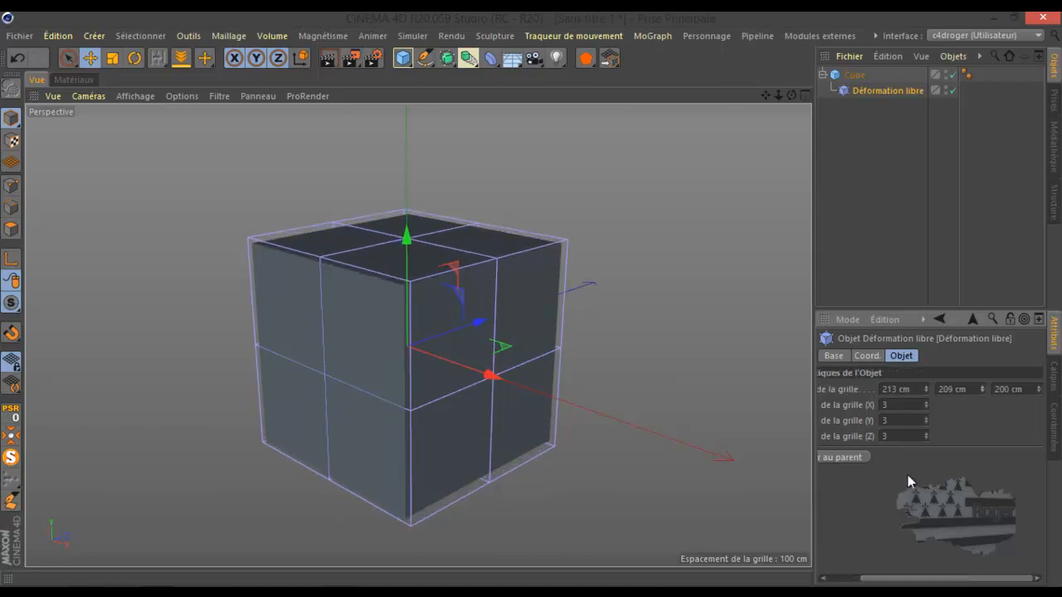
pyautogui.moveTo(899, 390); pyautogui.dragTo(887, 389)
pyautogui.write('10')
pyautogui.doubleClick(948, 390)
pyautogui.tripleClick(954, 389)
pyautogui.click(951, 390)
pyautogui.write('10')
pyautogui.moveTo(1010, 389); pyautogui.dragTo(1000, 389)
pyautogui.write('10')
pyautogui.click(989, 430)
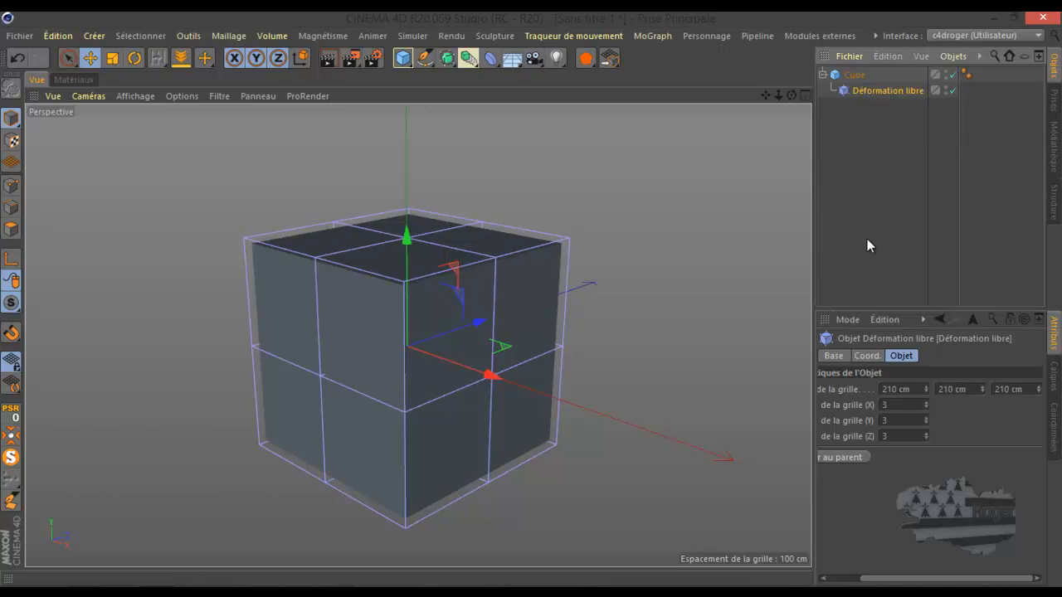
pyautogui.moveTo(813, 304); pyautogui.dragTo(768, 305)
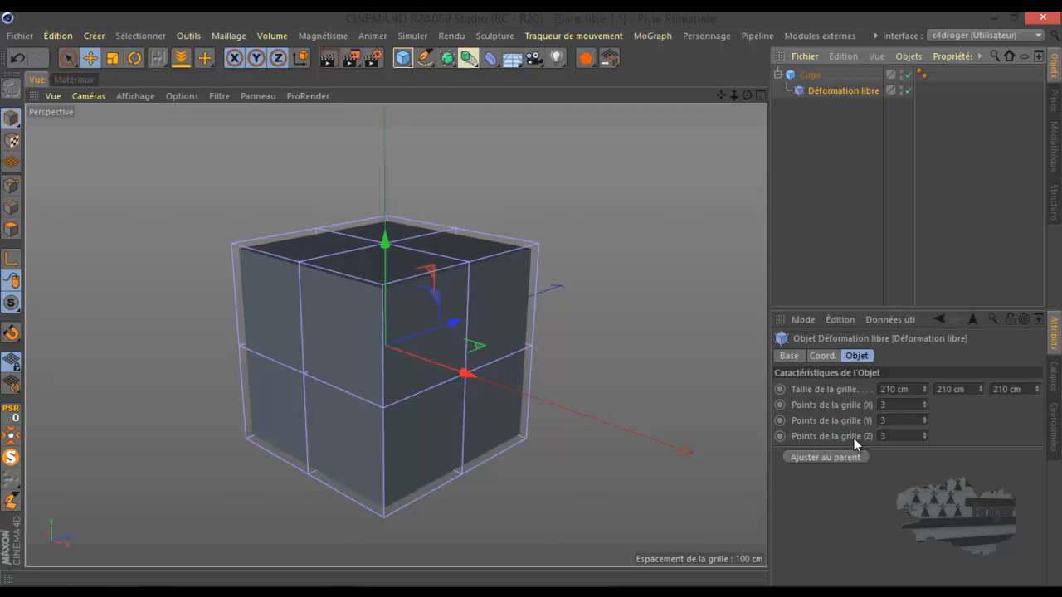
# - In point mode, lower the deformer grid point at the middle of the top face's front-left edge
pyautogui.click(12, 186)
pyautogui.click(298, 264)
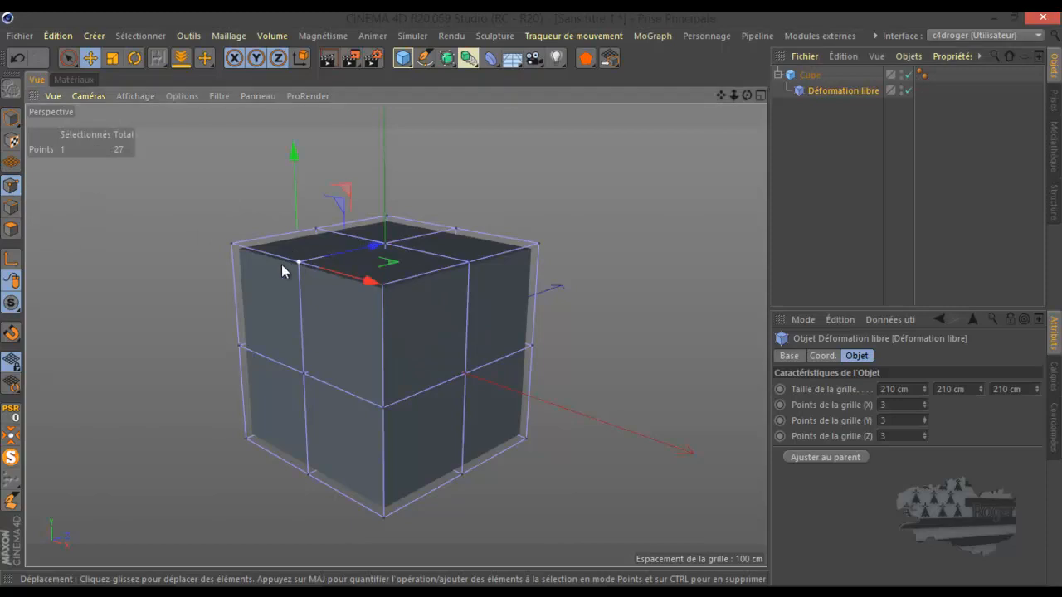
pyautogui.scroll(3, 355, 211)
pyautogui.scroll(-2, 505, 210)
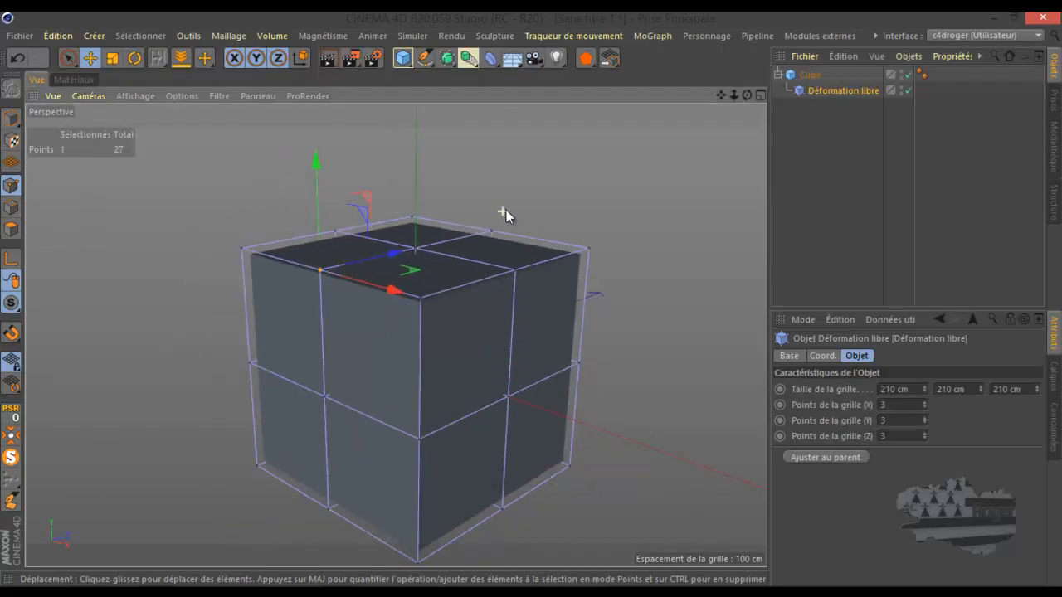
pyautogui.moveTo(721, 95); pyautogui.dragTo(743, 101)
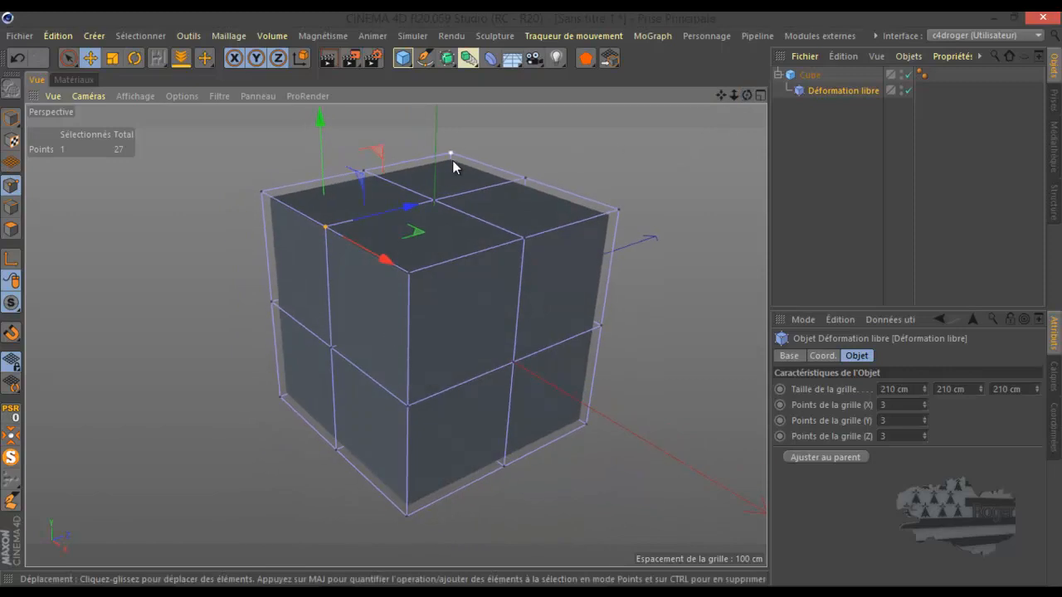
pyautogui.moveTo(321, 120); pyautogui.dragTo(316, 184)
# - Set the cube's segments to 10 in X, Y and Z
pyautogui.click(813, 75)
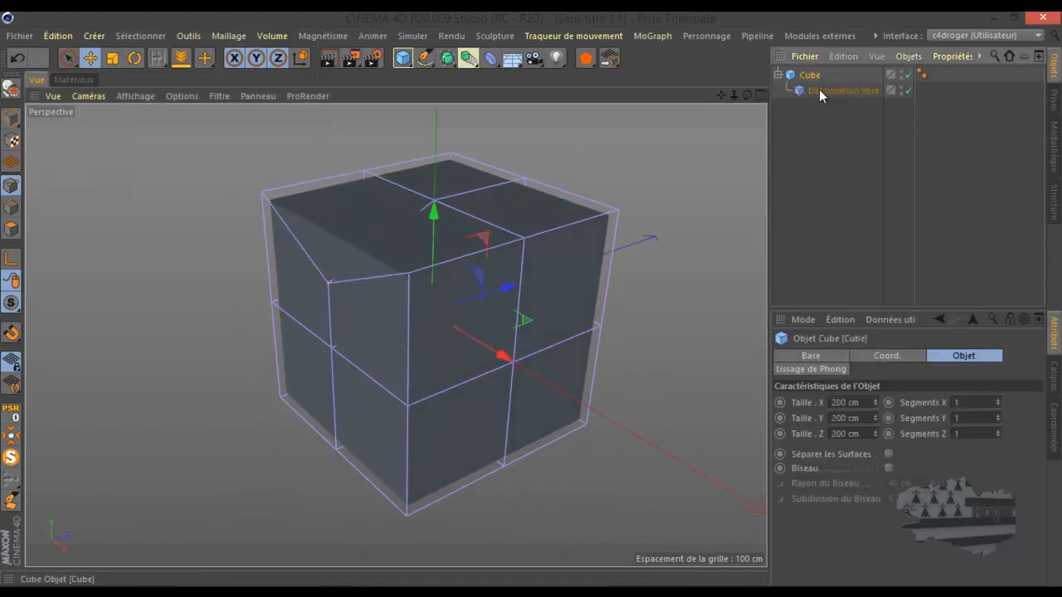
pyautogui.click(969, 402)
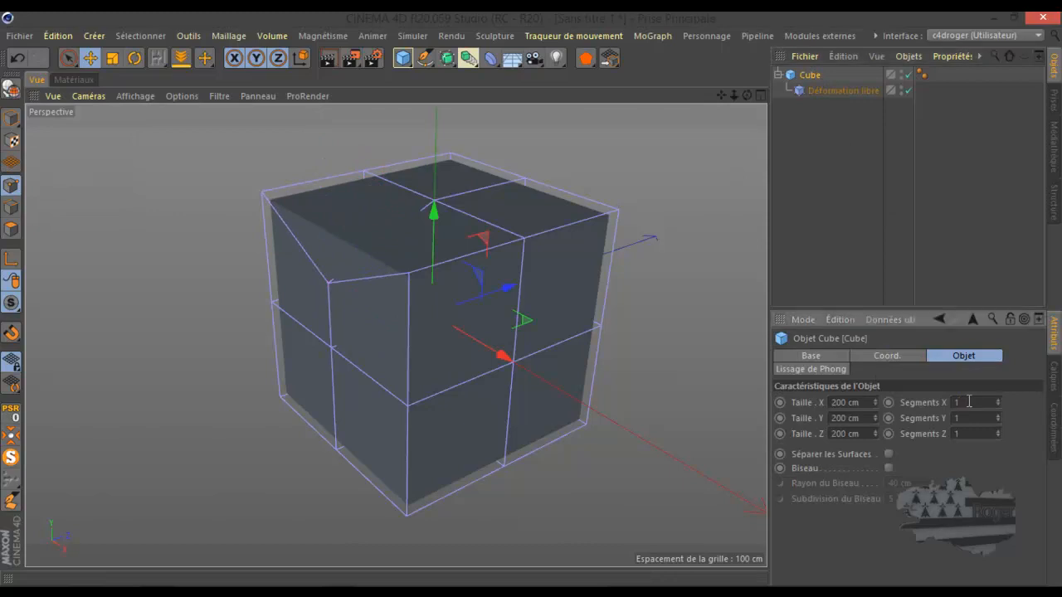
pyautogui.write('10')
pyautogui.press('Tab')
pyautogui.write('10')
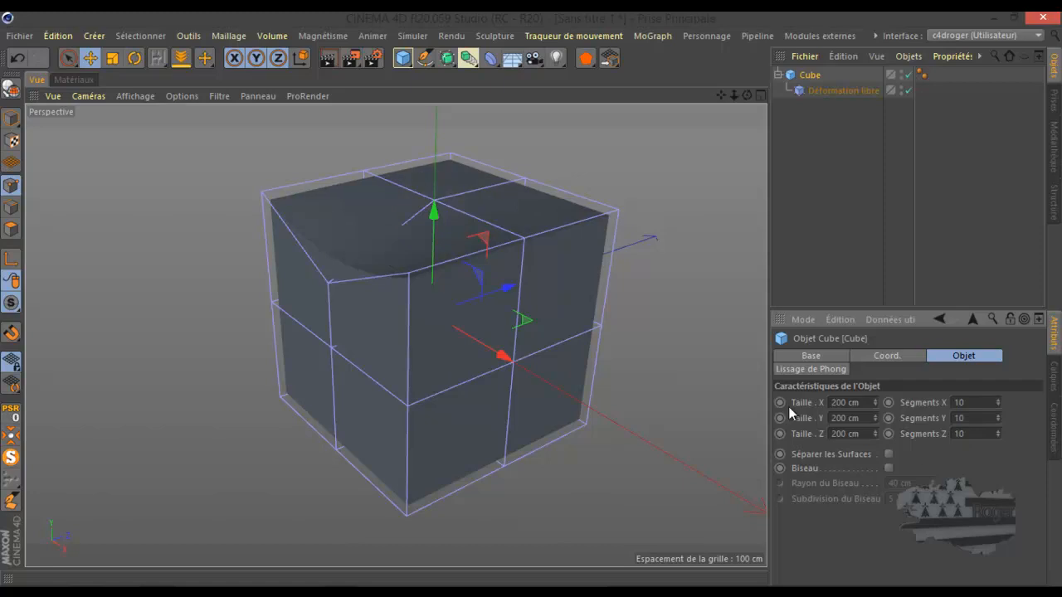
# - Switch the viewport shading so the cube's mesh lines are drawn over the surface
pyautogui.click(137, 96)
pyautogui.click(156, 134)
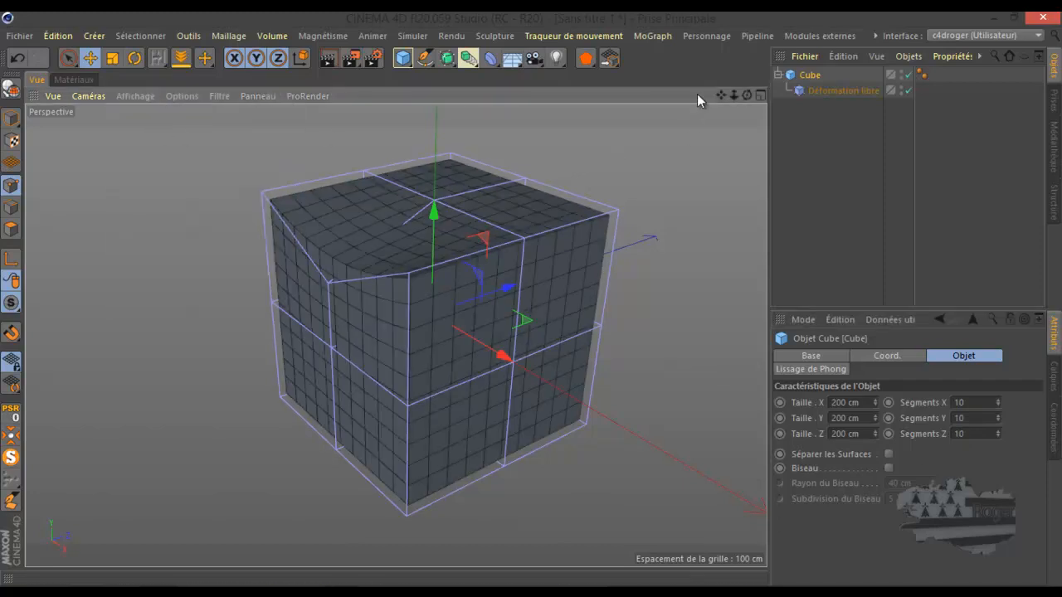
pyautogui.moveTo(745, 94); pyautogui.dragTo(501, 180)
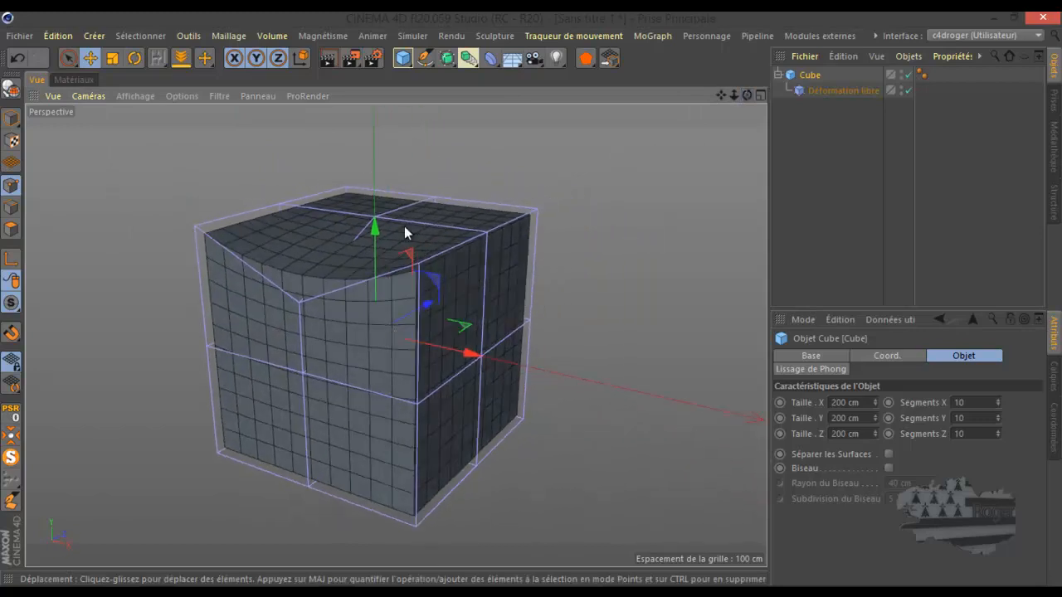
# - Lower the deformer's top grid points at the front corner and at the middles of the two adjacent edges
pyautogui.click(818, 92)
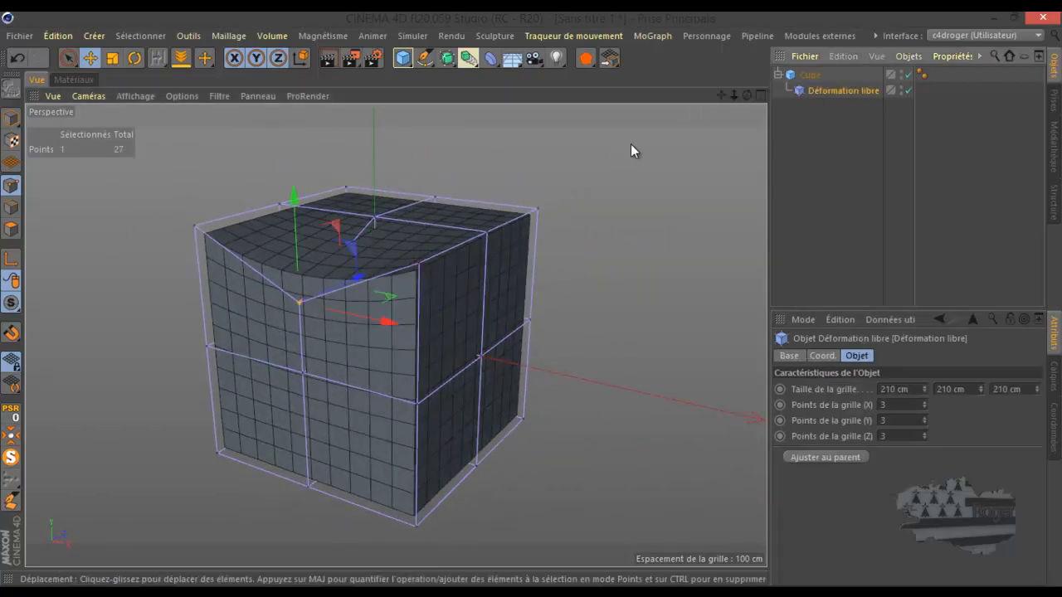
pyautogui.click(303, 300)
pyautogui.moveTo(297, 198)
pyautogui.mouseDown()
pyautogui.moveTo(295, 252)
pyautogui.moveTo(292, 214)
pyautogui.mouseUp()
pyautogui.click(487, 233)
pyautogui.moveTo(490, 131); pyautogui.dragTo(495, 189)
pyautogui.click(415, 261)
pyautogui.moveTo(423, 164); pyautogui.dragTo(417, 237)
# - Lower the deformer's centre grid point on the top face
pyautogui.moveTo(747, 95); pyautogui.dragTo(532, 298)
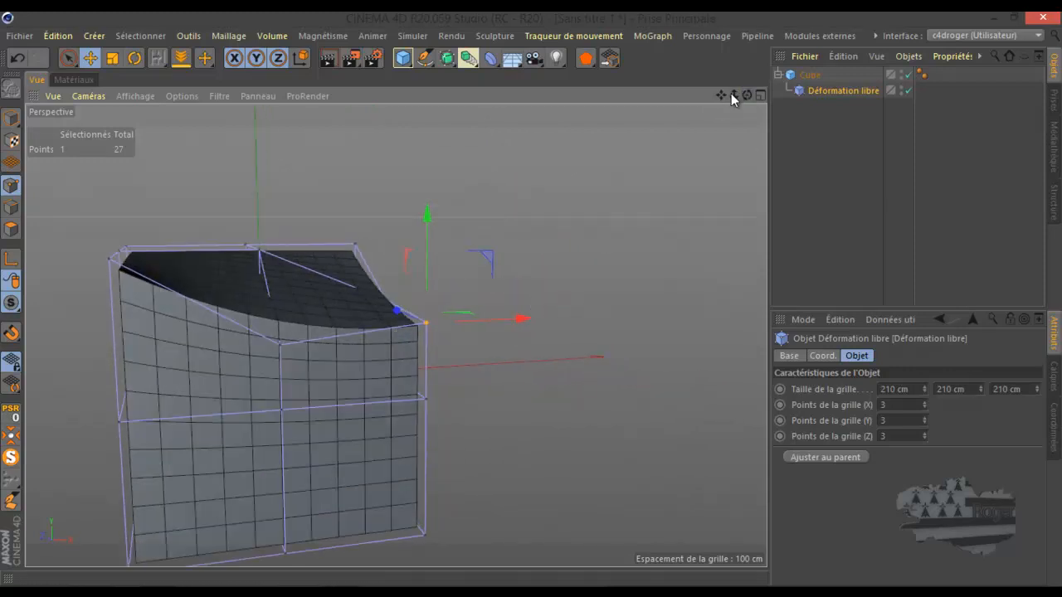
pyautogui.click(260, 250)
pyautogui.moveTo(254, 138); pyautogui.dragTo(252, 180)
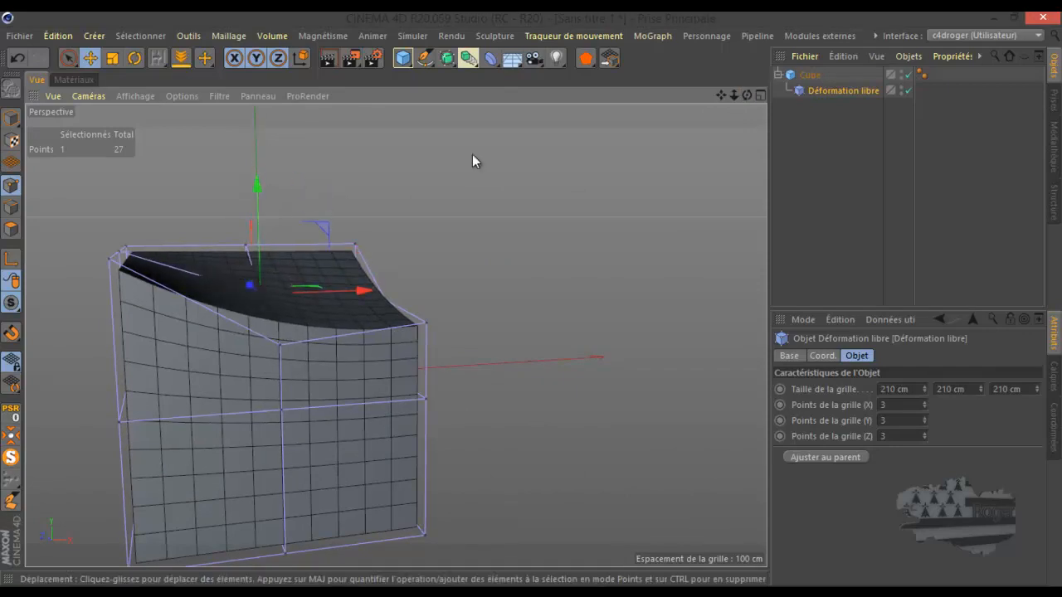
# - Lower the front corner grid point further and adjust the height of the midpoint on the right-hand top edge
pyautogui.moveTo(721, 93); pyautogui.dragTo(558, 275)
pyautogui.moveTo(745, 95); pyautogui.dragTo(531, 298)
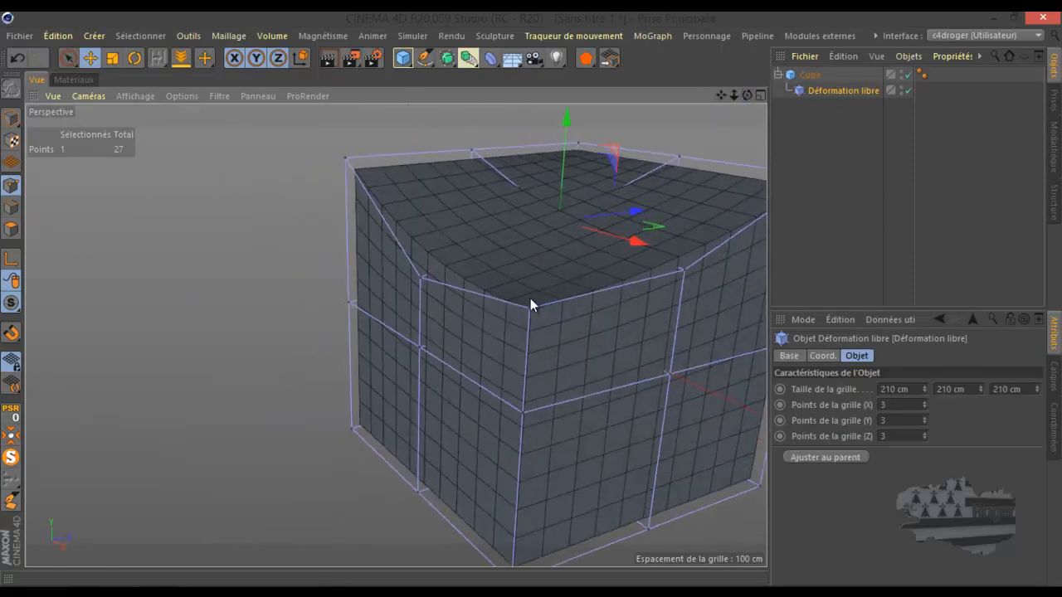
pyautogui.moveTo(722, 93); pyautogui.dragTo(522, 300)
pyautogui.moveTo(748, 95); pyautogui.dragTo(531, 297)
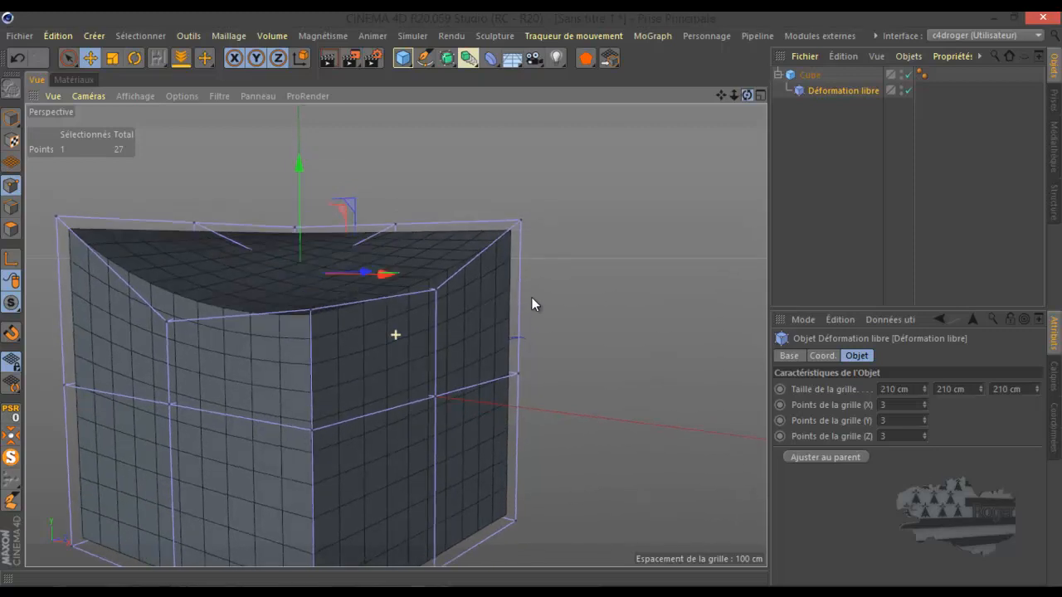
pyautogui.moveTo(310, 204); pyautogui.dragTo(332, 240)
pyautogui.click(433, 291)
pyautogui.moveTo(437, 202); pyautogui.dragTo(437, 213)
# - Set the deformer's grid points to 5 in X, Y and Z
pyautogui.moveTo(749, 94); pyautogui.dragTo(775, 162)
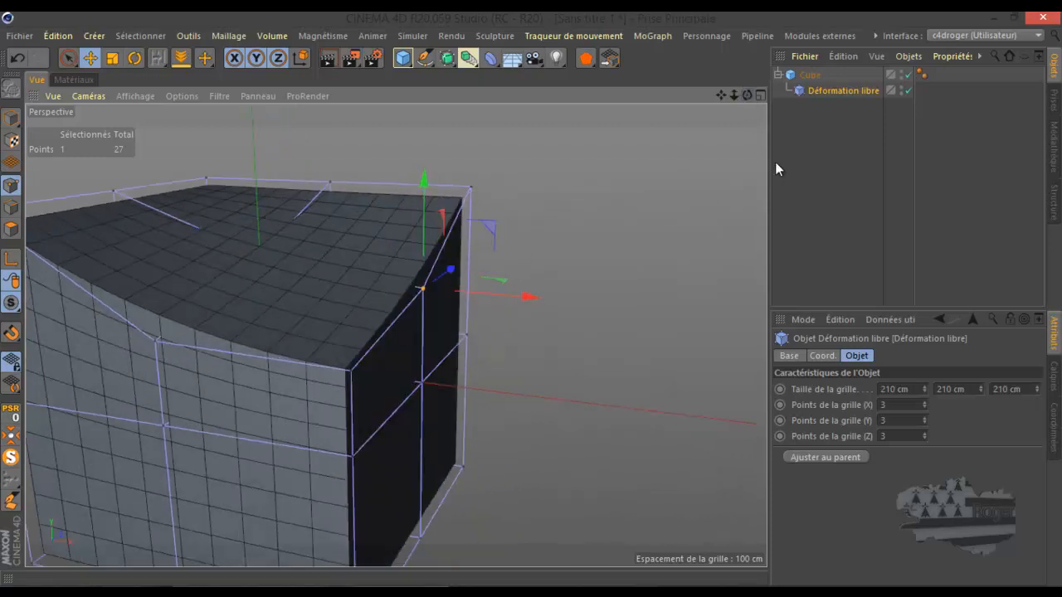
pyautogui.click(924, 402)
pyautogui.click(924, 402)
pyautogui.click(925, 418)
pyautogui.click(925, 418)
pyautogui.click(924, 432)
pyautogui.click(924, 433)
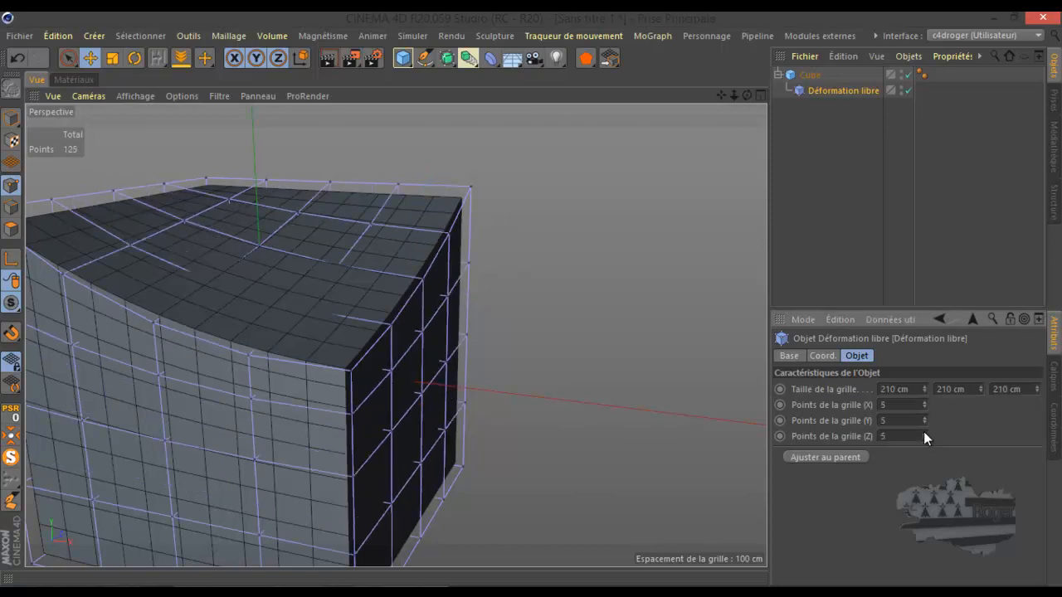
# - Reduce the deformer's Y grid points to 2
pyautogui.click(924, 422)
pyautogui.click(923, 422)
pyautogui.click(924, 424)
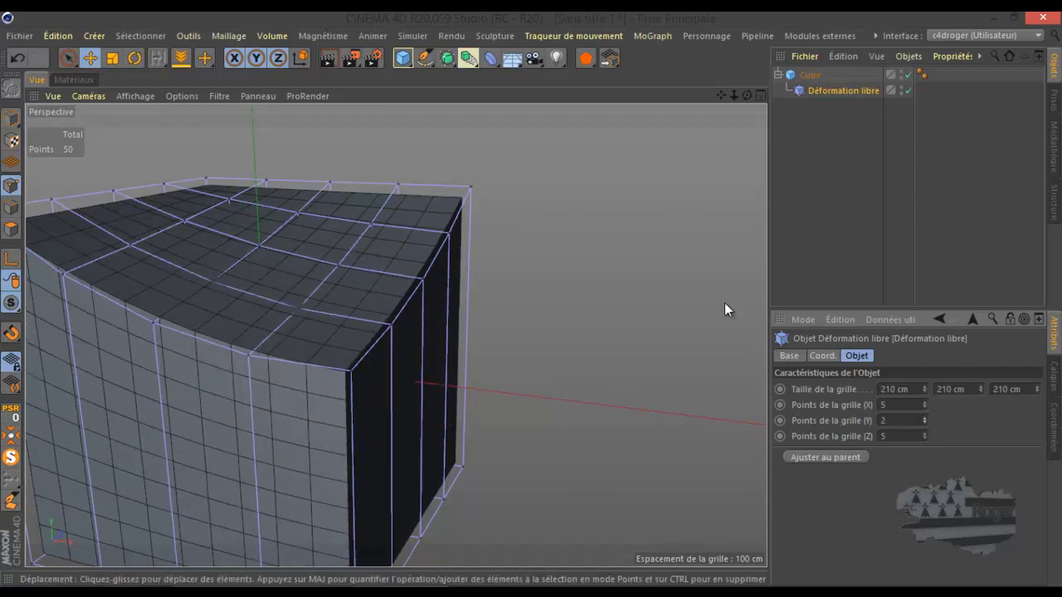
# - Lower the inner top-face grid point nearest the front corner and its neighbour towards the left
pyautogui.scroll(-3, 725, 308)
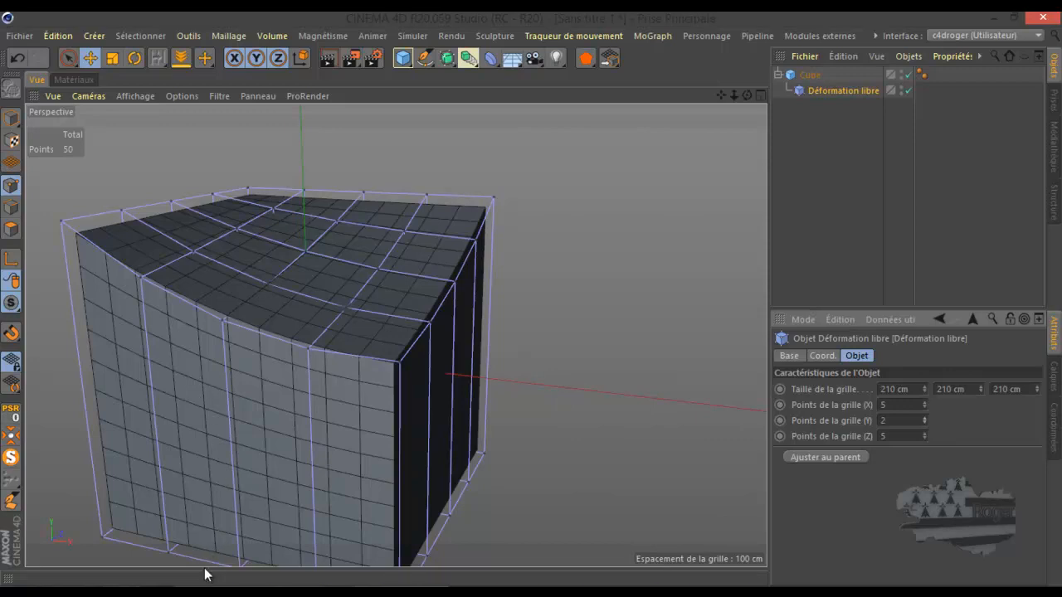
pyautogui.scroll(-2, 692, 209)
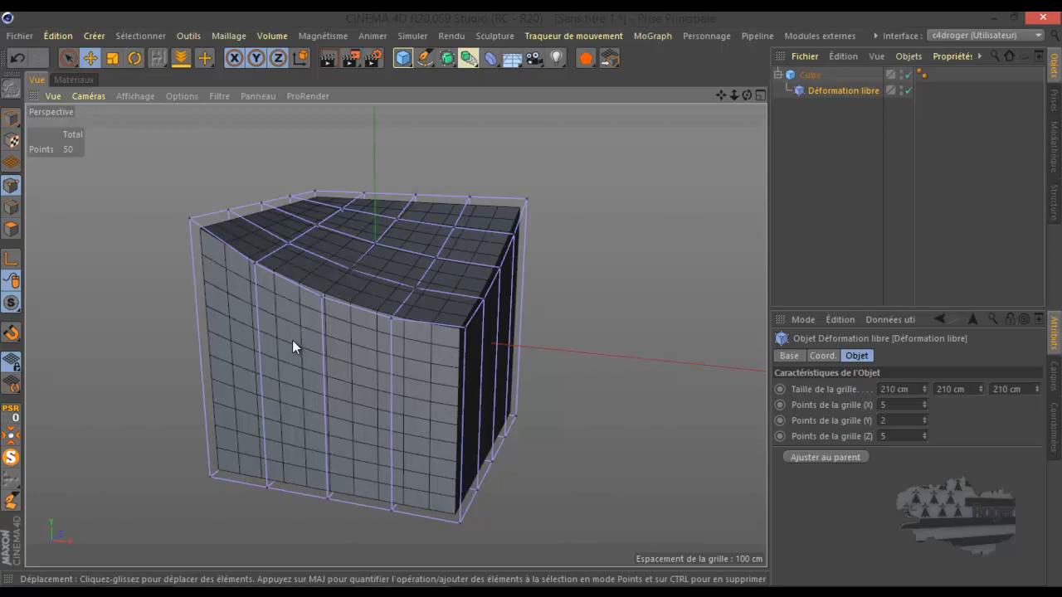
pyautogui.moveTo(751, 97)
pyautogui.mouseDown()
pyautogui.moveTo(531, 297)
pyautogui.moveTo(750, 96)
pyautogui.mouseUp()
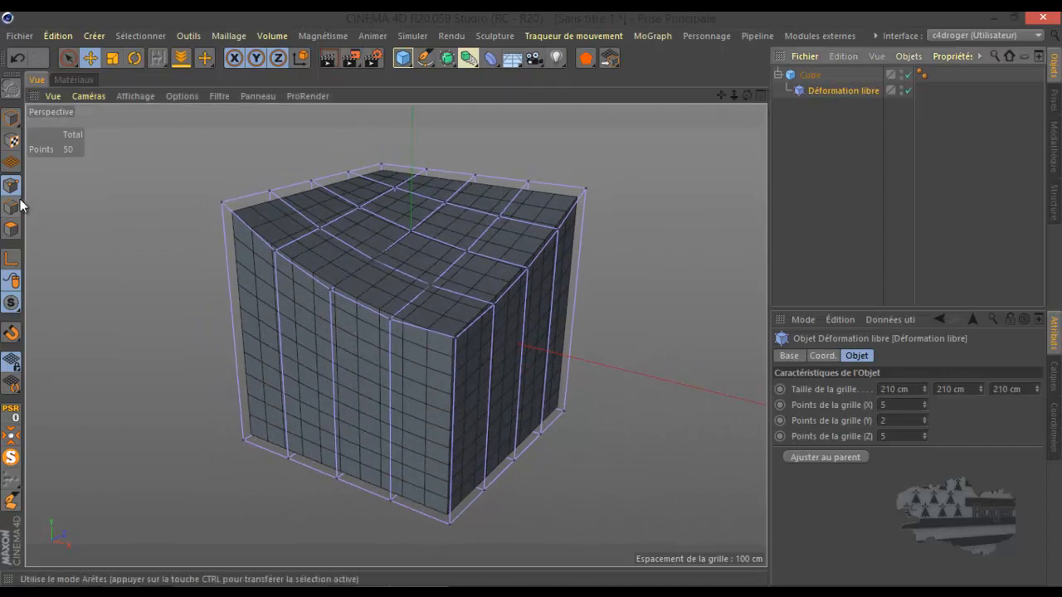
pyautogui.click(373, 261)
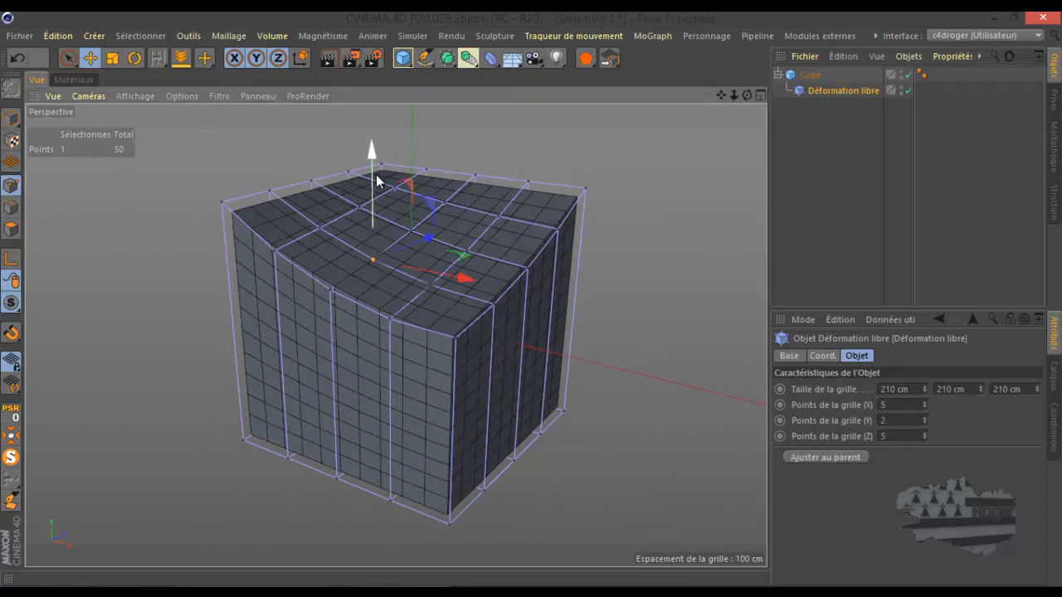
pyautogui.moveTo(373, 175); pyautogui.dragTo(373, 183)
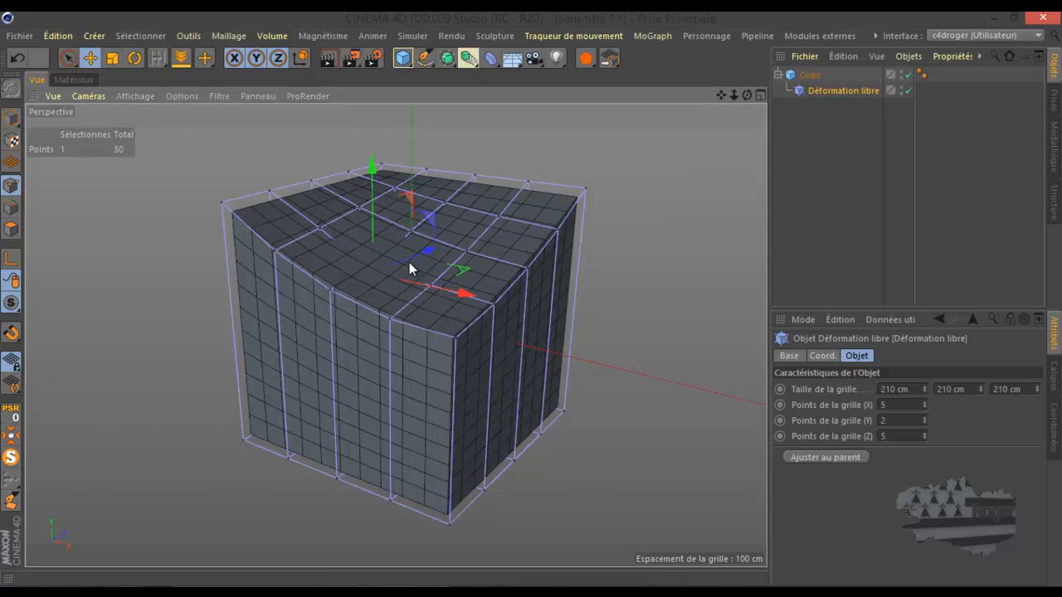
pyautogui.click(434, 301)
pyautogui.click(433, 282)
pyautogui.moveTo(435, 191); pyautogui.dragTo(415, 220)
# - Lower the top face's centre grid point and the inner grid point to its right
pyautogui.click(409, 226)
pyautogui.moveTo(412, 163); pyautogui.dragTo(413, 187)
pyautogui.click(470, 249)
pyautogui.moveTo(473, 165); pyautogui.dragTo(473, 183)
pyautogui.moveTo(745, 98); pyautogui.dragTo(535, 297)
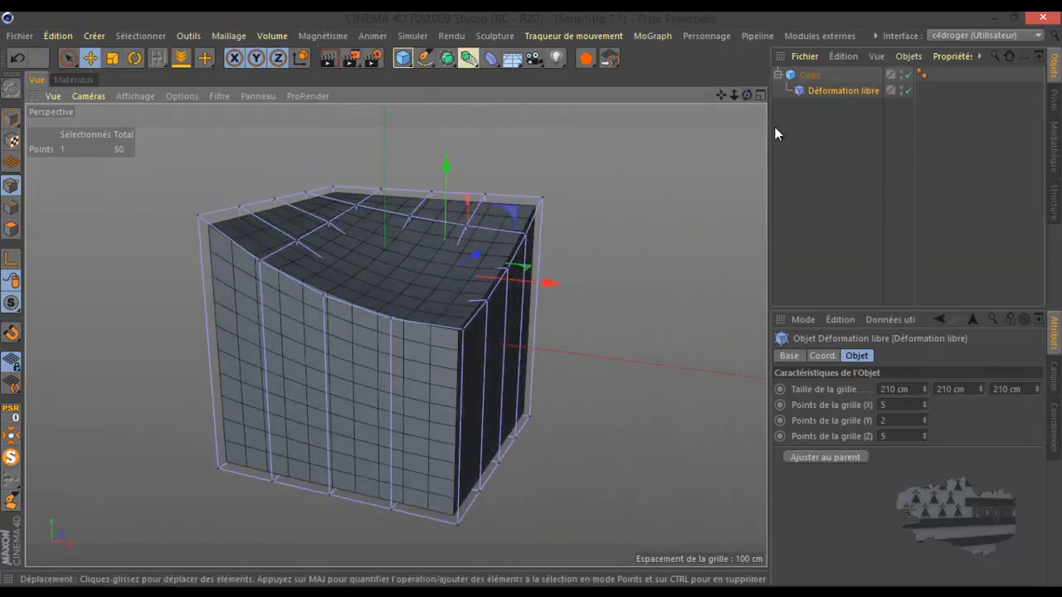
# - Take the Déformation libre out of the cube's hierarchy and delete it, then select the cube
pyautogui.moveTo(820, 138); pyautogui.dragTo(819, 134)
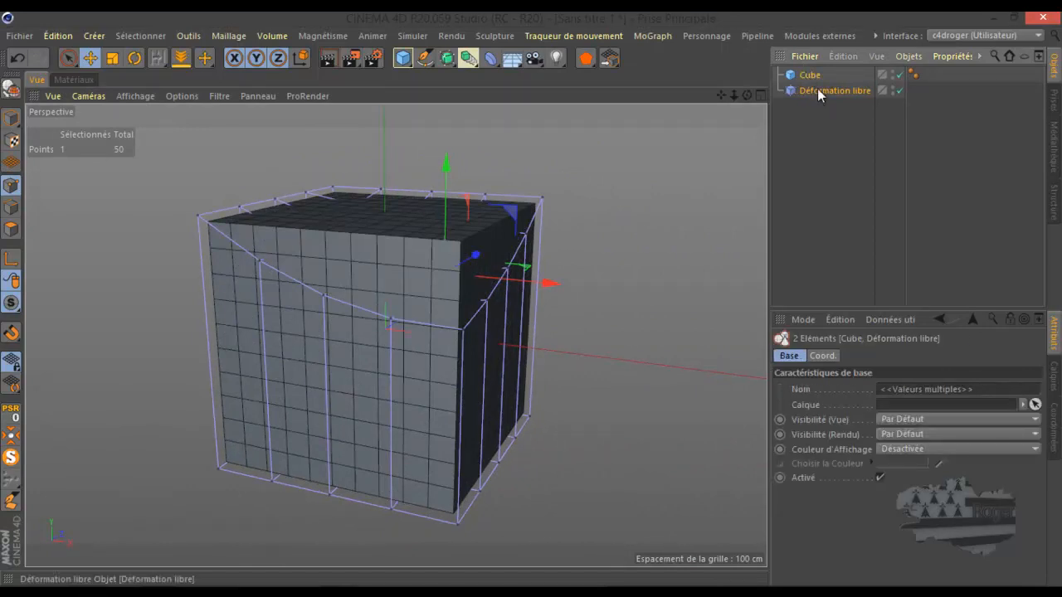
pyautogui.click(817, 91)
pyautogui.press('Delete')
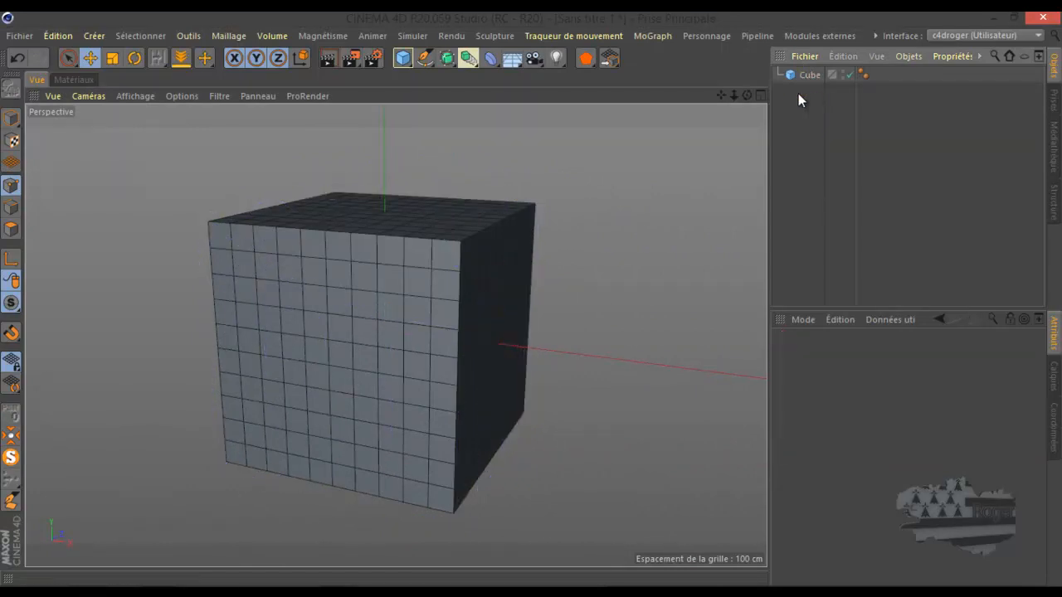
pyautogui.click(805, 75)
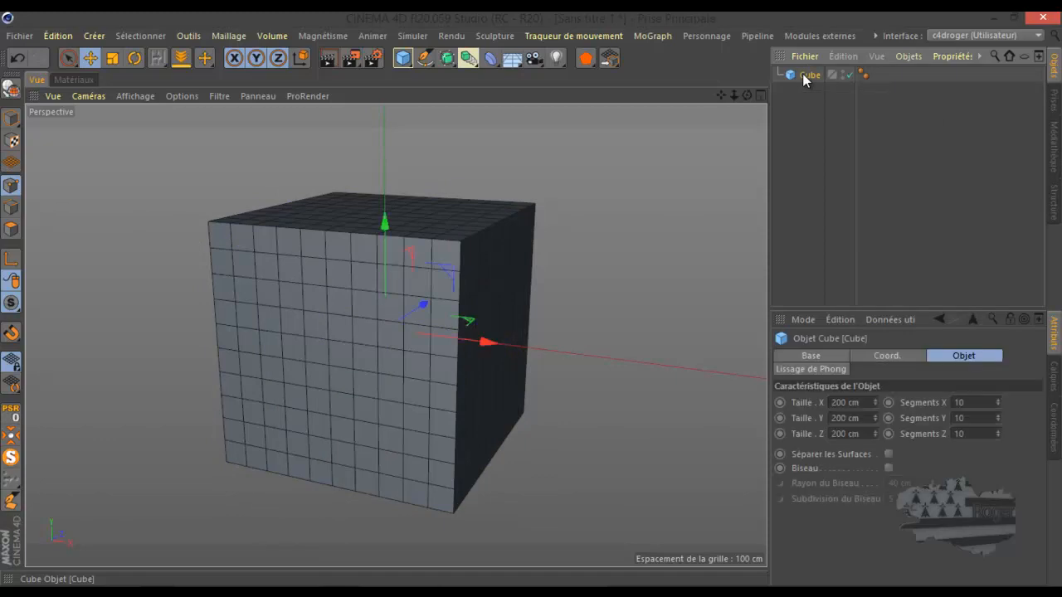
# - Make the cube editable and flatten it in Model mode by scaling it along its Z and Y axes
pyautogui.click(11, 88)
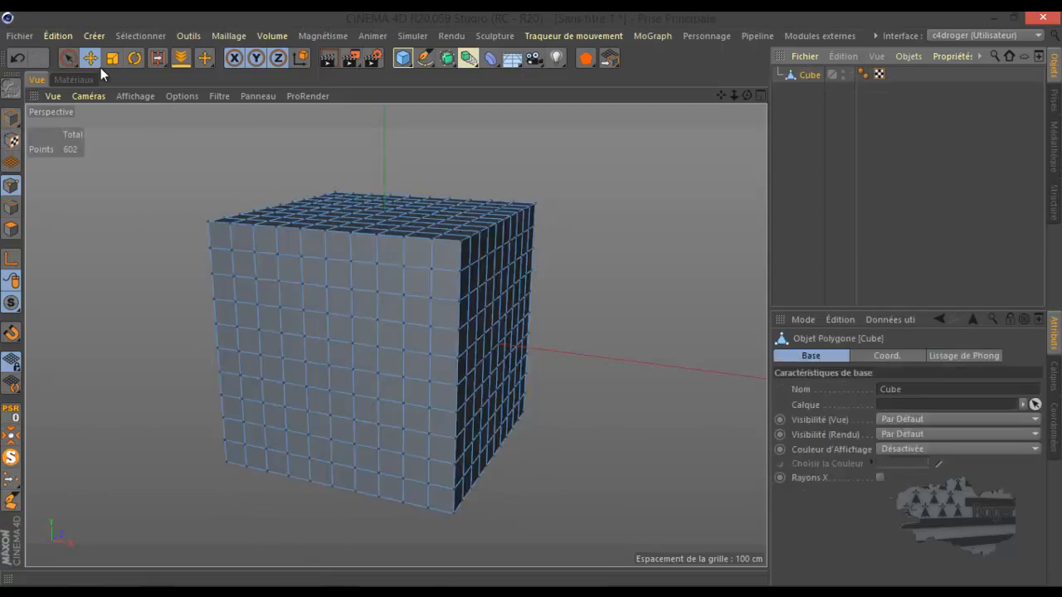
pyautogui.click(112, 57)
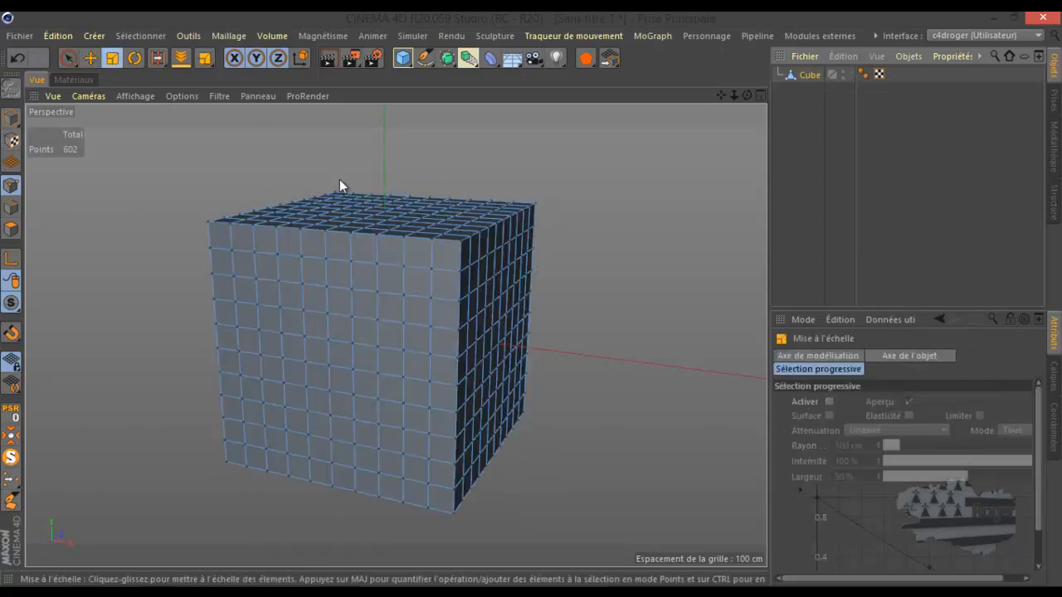
pyautogui.click(11, 118)
pyautogui.moveTo(421, 298); pyautogui.dragTo(398, 327)
pyautogui.moveTo(386, 221); pyautogui.dragTo(385, 264)
pyautogui.moveTo(750, 97); pyautogui.dragTo(533, 300)
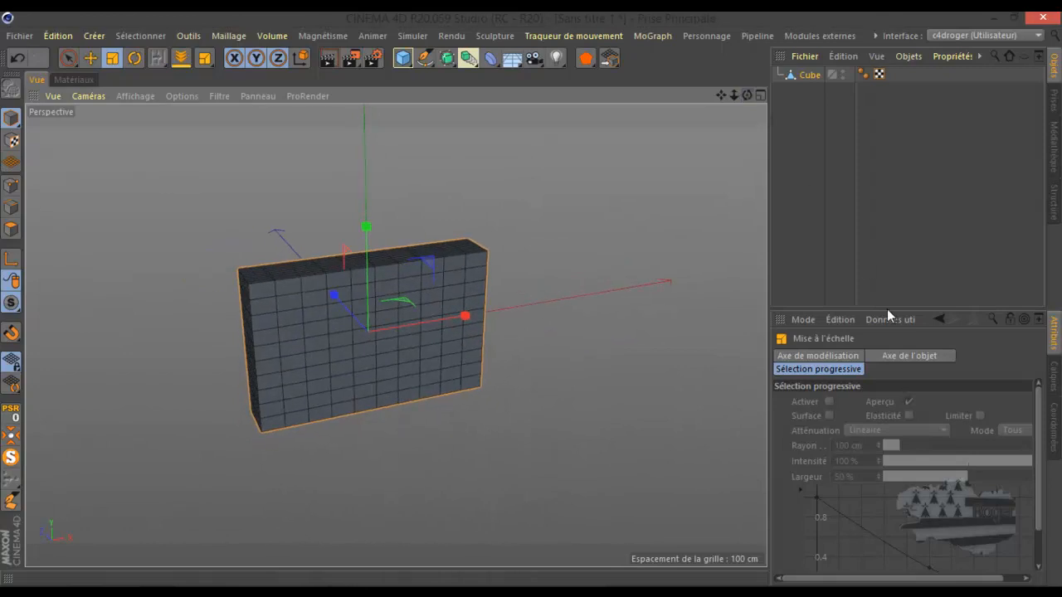
# - Check the flattened cube's coordinates and delete the object
pyautogui.click(808, 74)
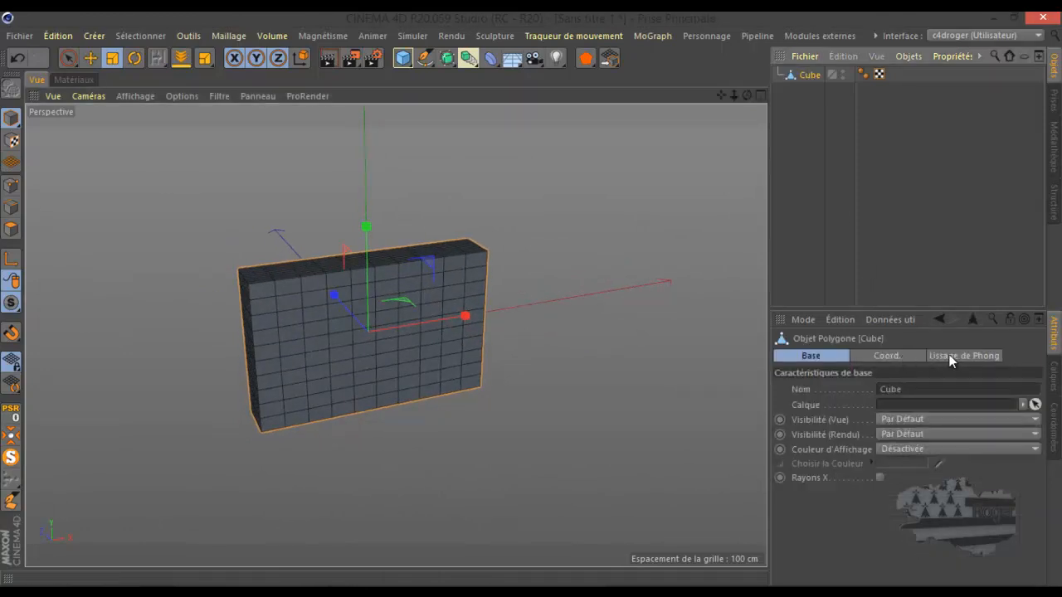
pyautogui.click(888, 356)
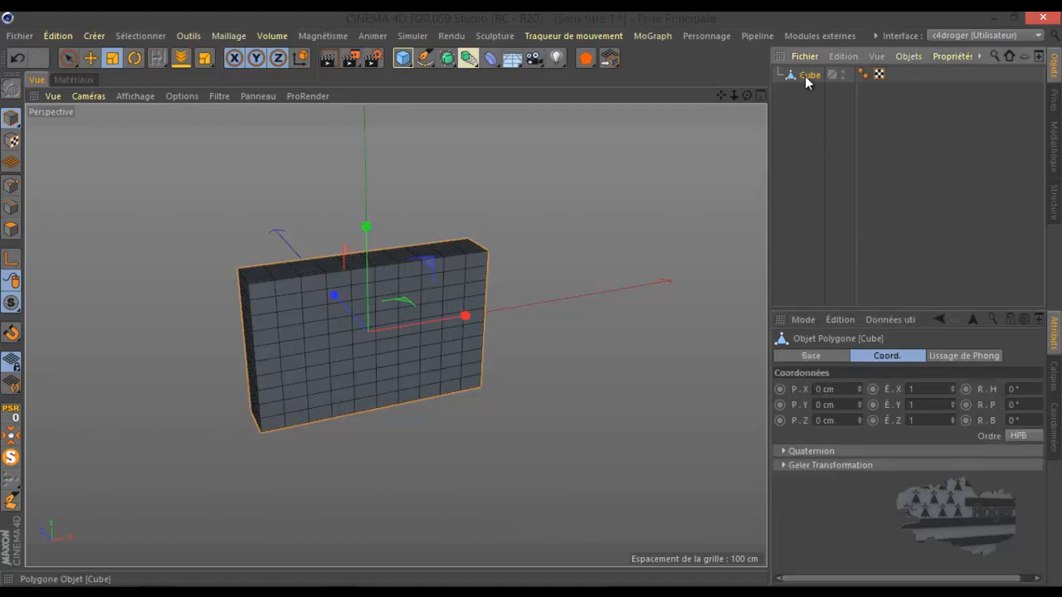
pyautogui.press('Delete')
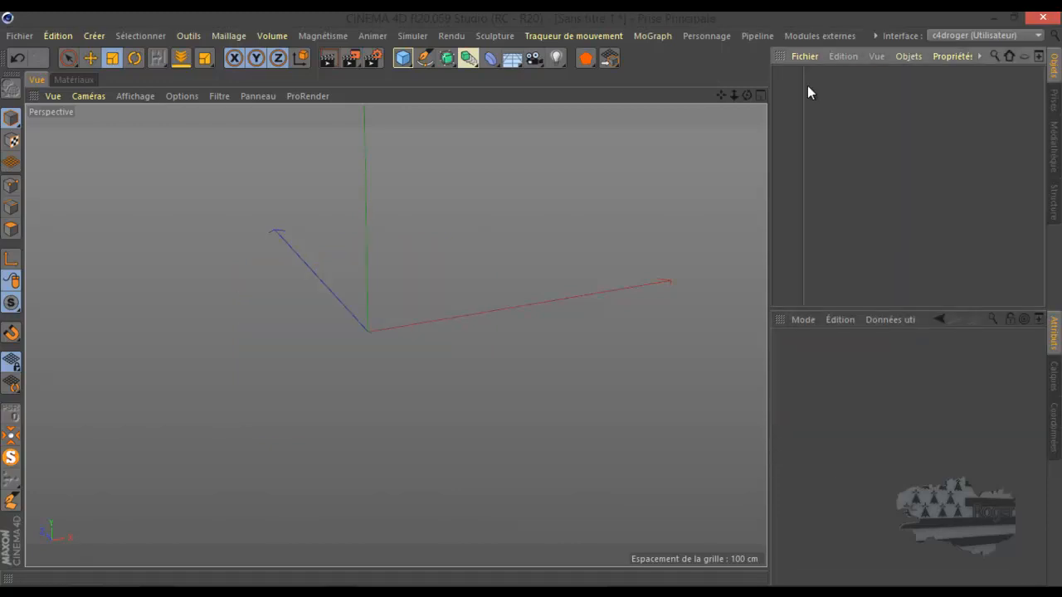
# - Add a new cube primitive and place it on the floor plane at Y 100 cm
pyautogui.click(402, 59)
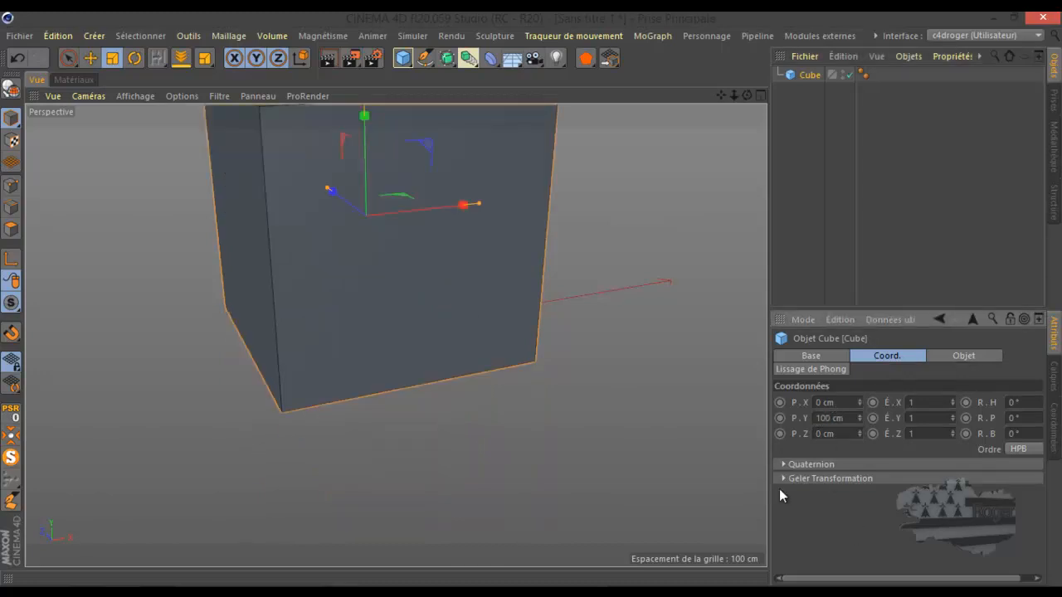
pyautogui.scroll(-3, 575, 446)
pyautogui.moveTo(742, 94)
pyautogui.mouseDown()
pyautogui.moveTo(531, 301)
pyautogui.moveTo(739, 95)
pyautogui.mouseUp()
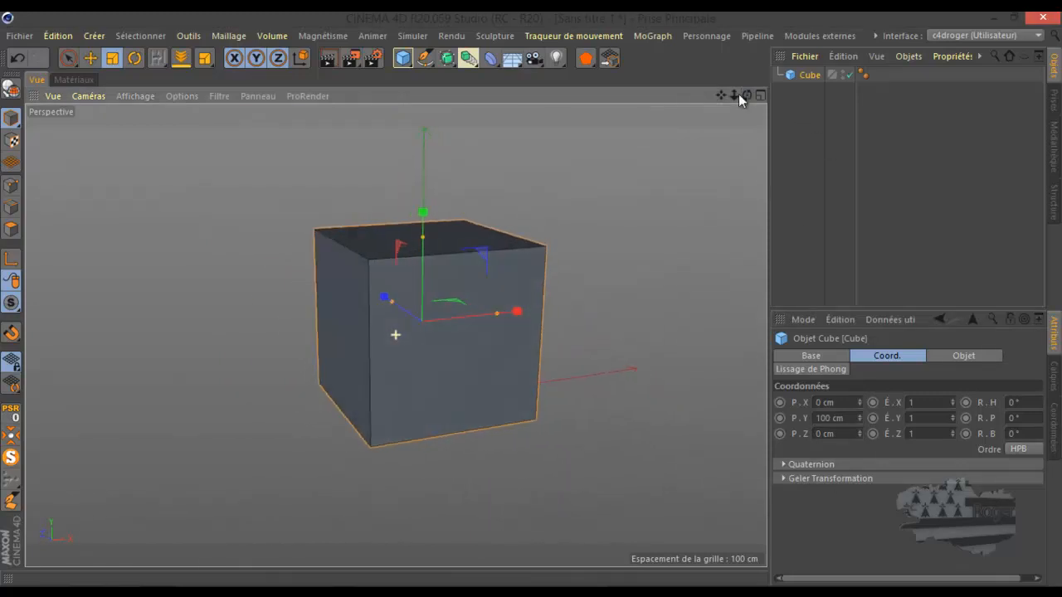
pyautogui.click(181, 60)
# - Set the new cube's segments to 10 in X, Y and Z
pyautogui.click(968, 357)
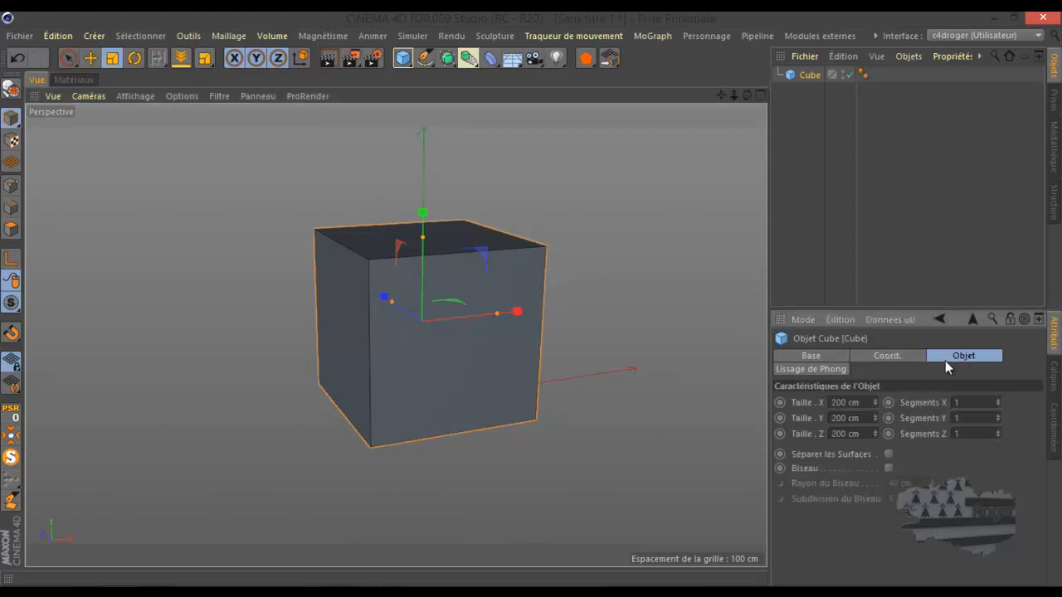
pyautogui.click(972, 417)
pyautogui.write('0')
pyautogui.click(975, 433)
pyautogui.write('0')
pyautogui.click(968, 486)
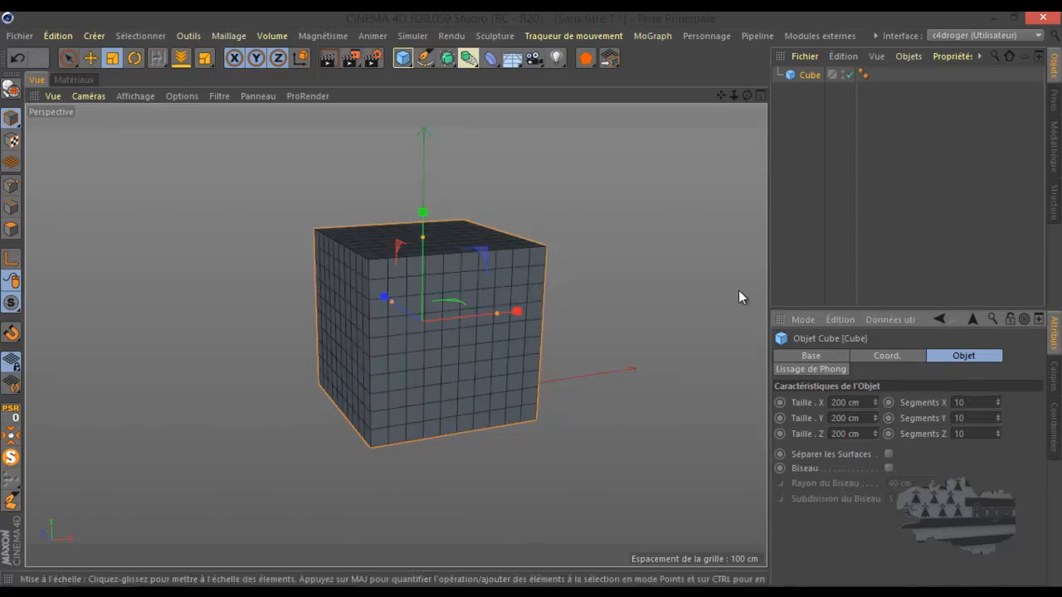
# - Try scaling the parametric cube by its Z-axis handle and undo the scaling
pyautogui.moveTo(750, 94); pyautogui.dragTo(592, 166)
pyautogui.moveTo(244, 280); pyautogui.dragTo(264, 288)
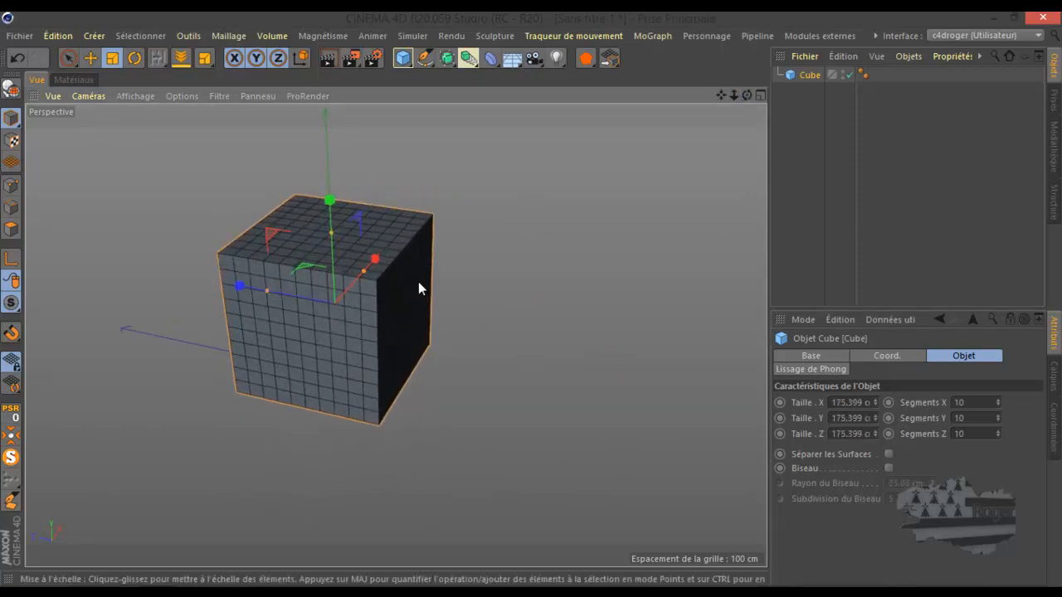
pyautogui.click(16, 58)
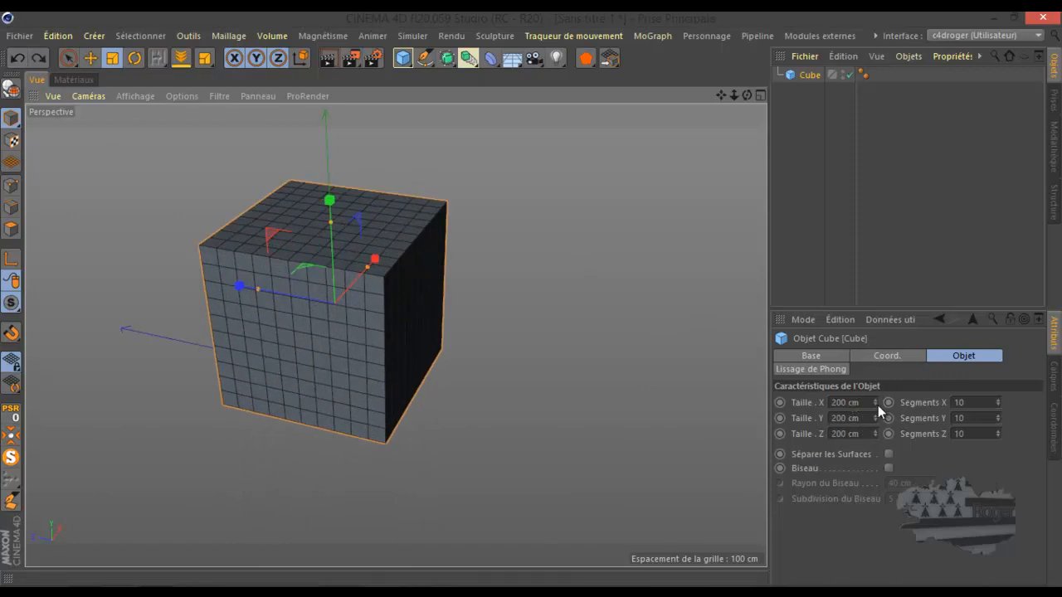
# - Resize the cube to 57 cm in X, 173 cm in Y and 280 cm in Z, and enable Biseau with a 10.5 cm radius
pyautogui.moveTo(875, 405)
pyautogui.mouseDown()
pyautogui.moveTo(877, 438)
pyautogui.moveTo(877, 422)
pyautogui.mouseUp()
pyautogui.moveTo(747, 93)
pyautogui.mouseDown()
pyautogui.moveTo(530, 298)
pyautogui.moveTo(751, 112)
pyautogui.mouseUp()
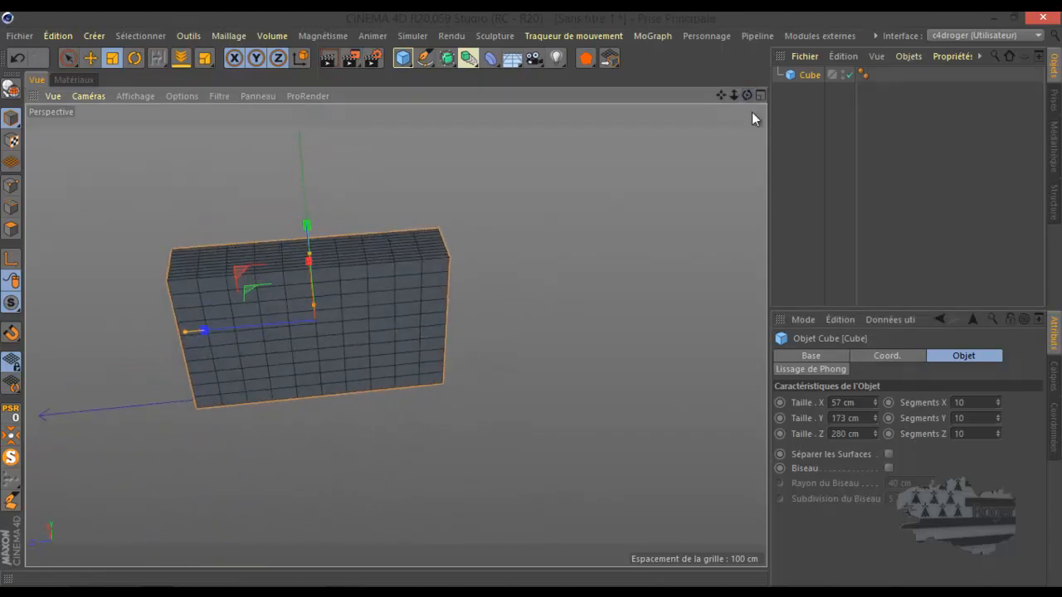
pyautogui.click(888, 453)
pyautogui.click(888, 468)
pyautogui.moveTo(932, 489); pyautogui.dragTo(932, 485)
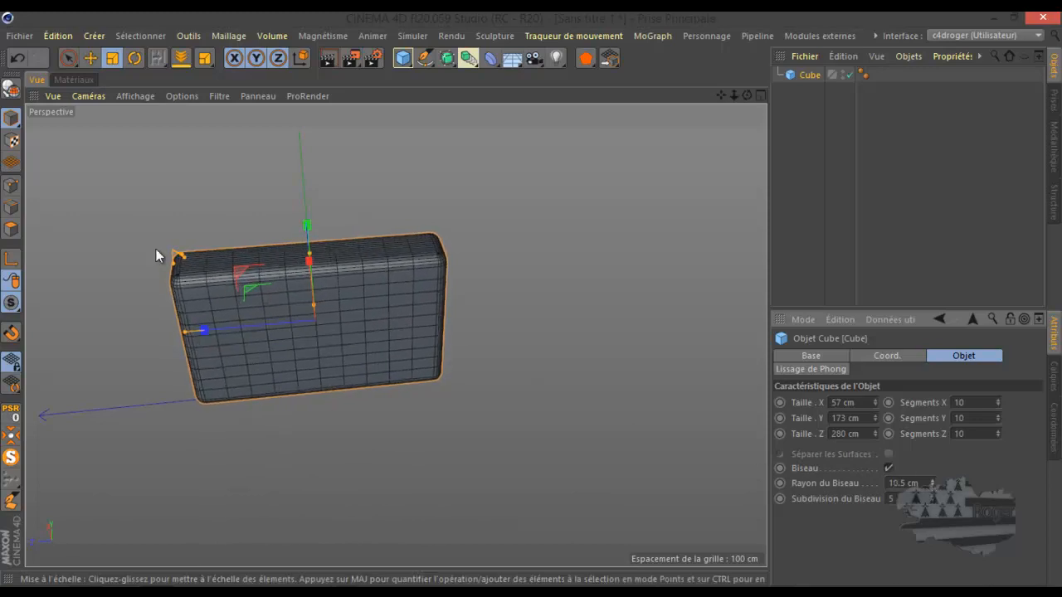
pyautogui.scroll(3, 157, 255)
pyautogui.moveTo(747, 96); pyautogui.dragTo(535, 300)
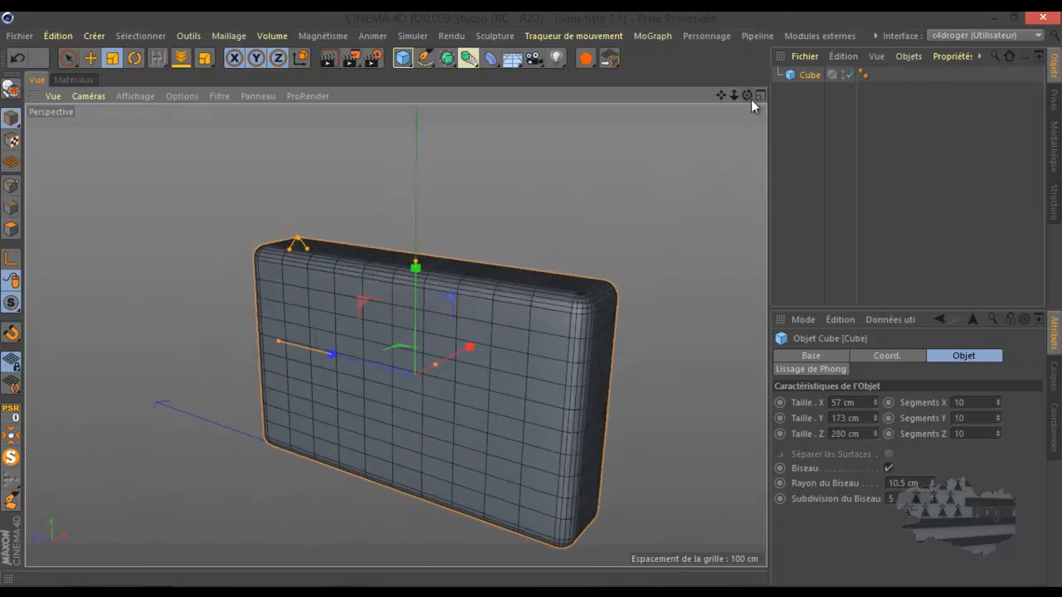
# - Add a Déformation libre deformer as a child of the cube and fit its grid to the parent
pyautogui.click(490, 57)
pyautogui.click(711, 109)
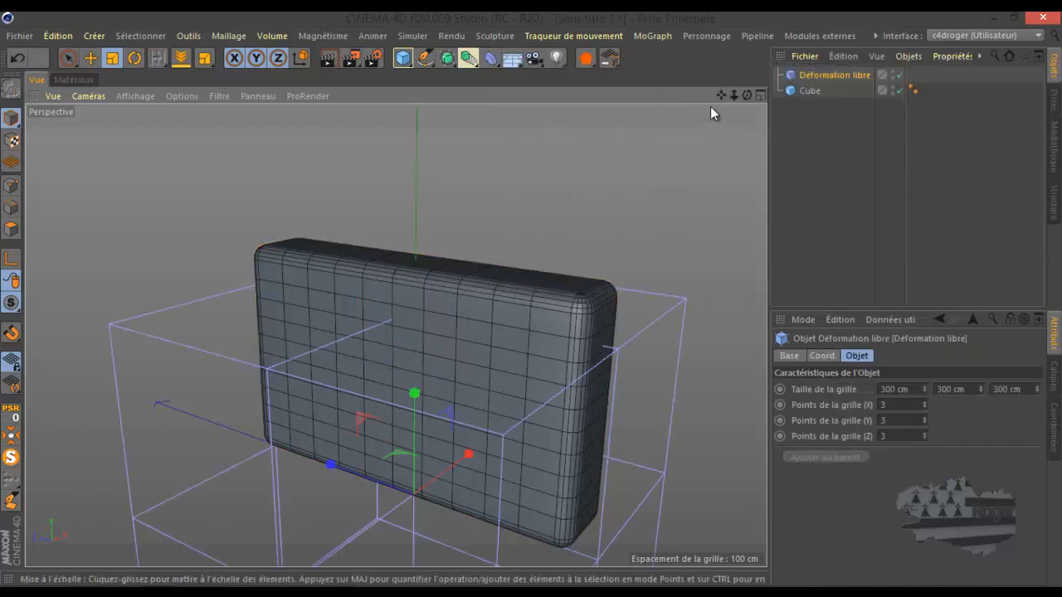
pyautogui.moveTo(721, 95); pyautogui.dragTo(531, 296)
pyautogui.moveTo(813, 76); pyautogui.dragTo(814, 91)
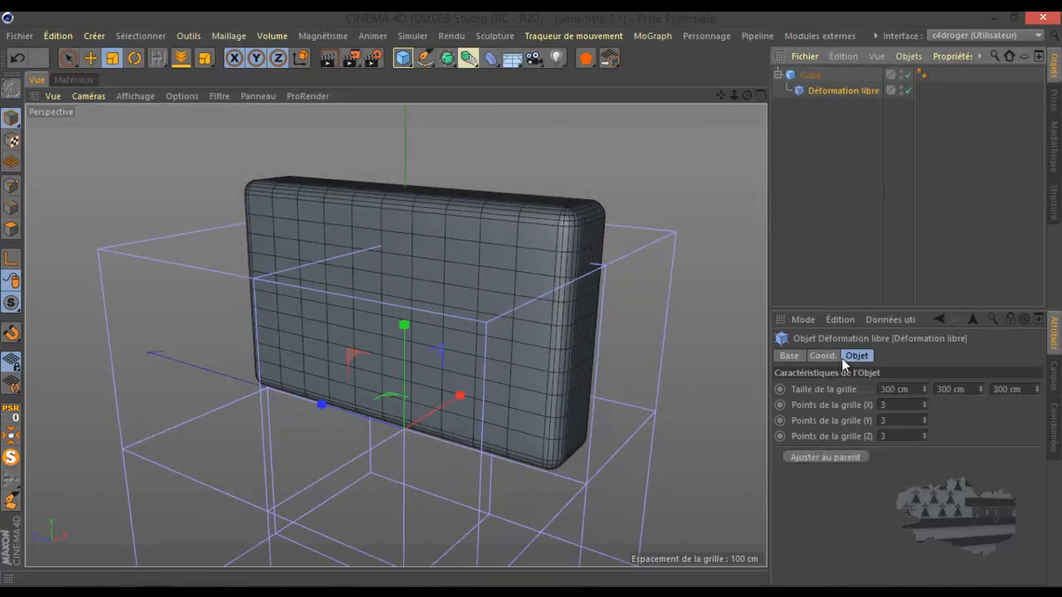
pyautogui.click(836, 456)
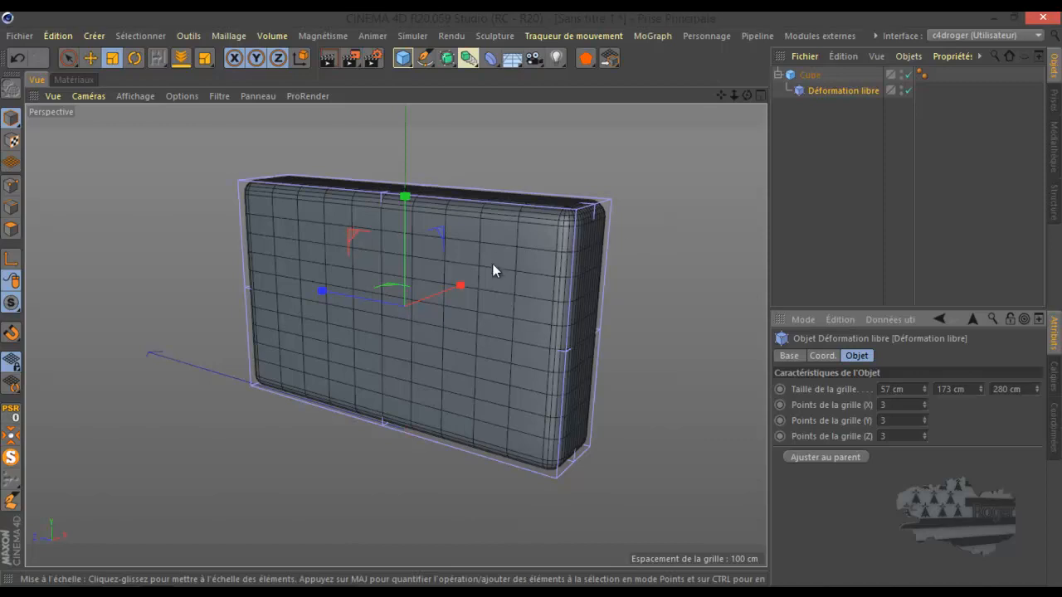
# - Scale the deformer up slightly to about 59 × 179 × 289 cm and switch to Points mode
pyautogui.moveTo(467, 284); pyautogui.dragTo(463, 286)
pyautogui.keyDown('alt'); pyautogui.moveTo(532, 299); pyautogui.dragTo(532, 298); pyautogui.keyUp('alt')
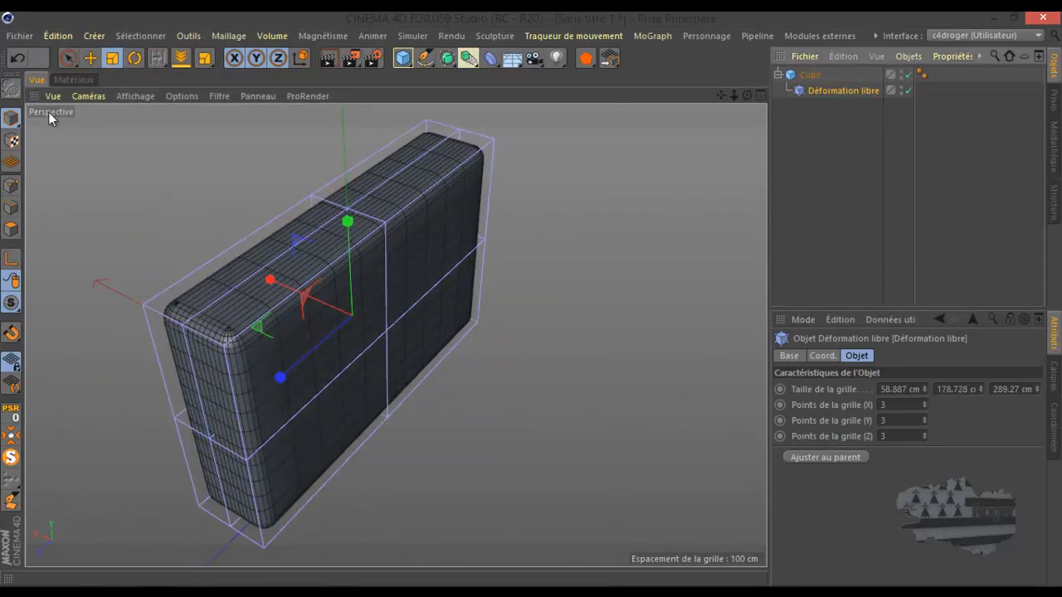
pyautogui.click(10, 186)
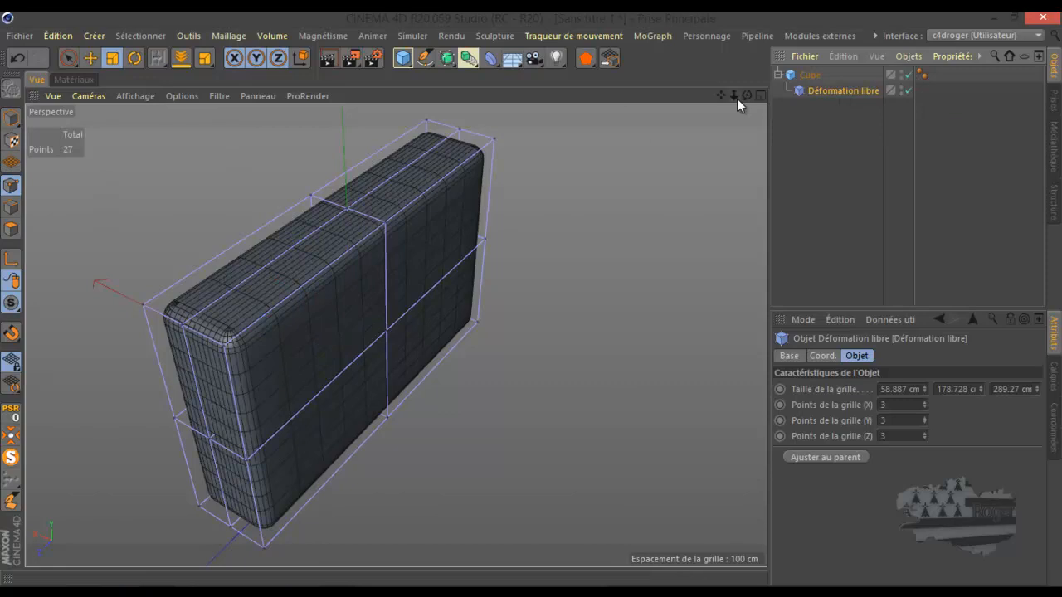
pyautogui.moveTo(747, 94); pyautogui.dragTo(749, 122)
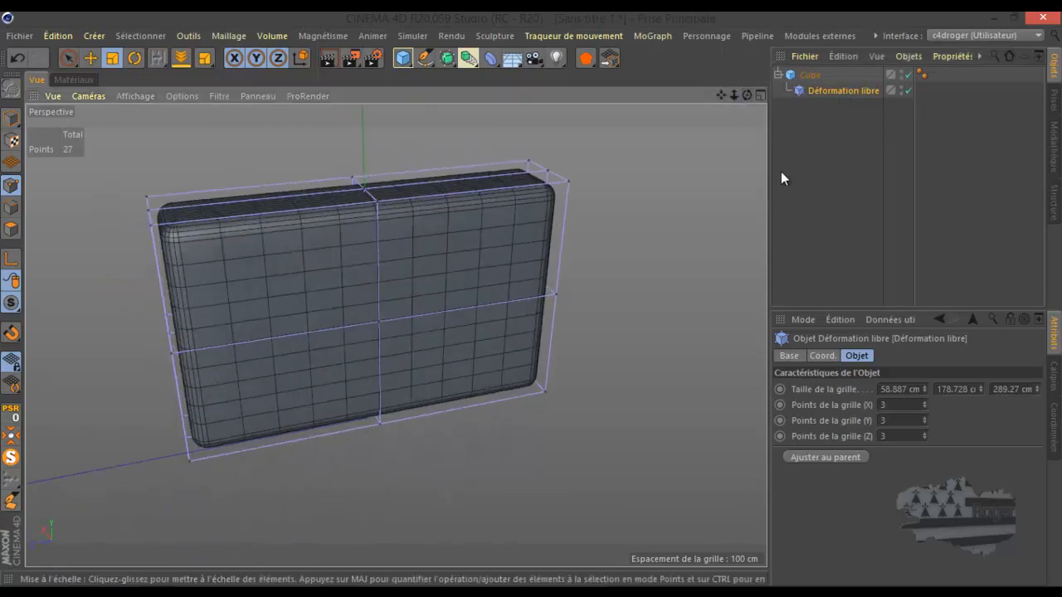
# - Set the deformer's grid points to 3 in X, 8 in Y and 14 in Z
pyautogui.click(924, 403)
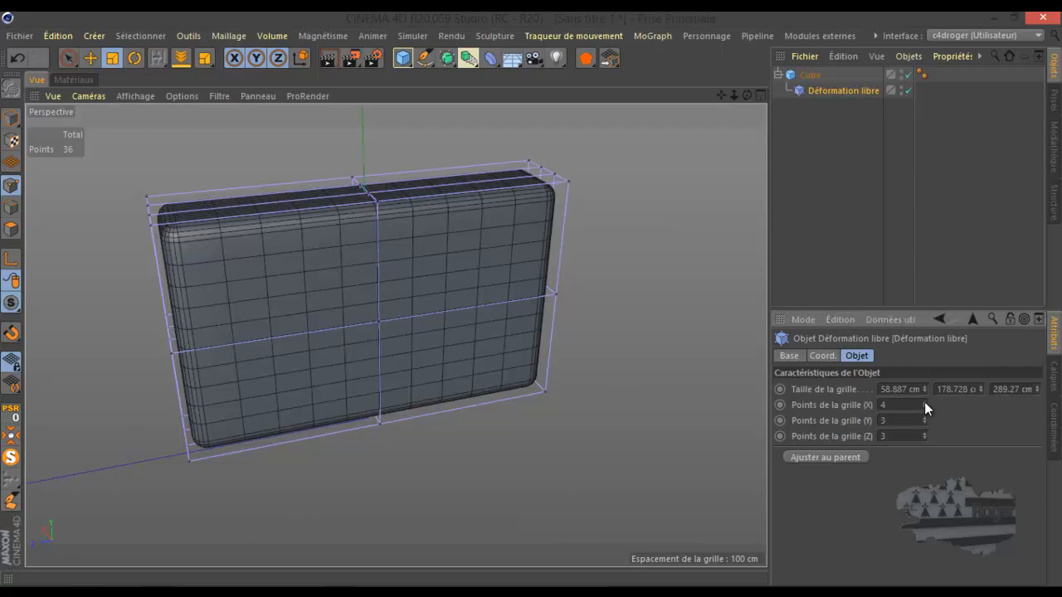
pyautogui.click(924, 407)
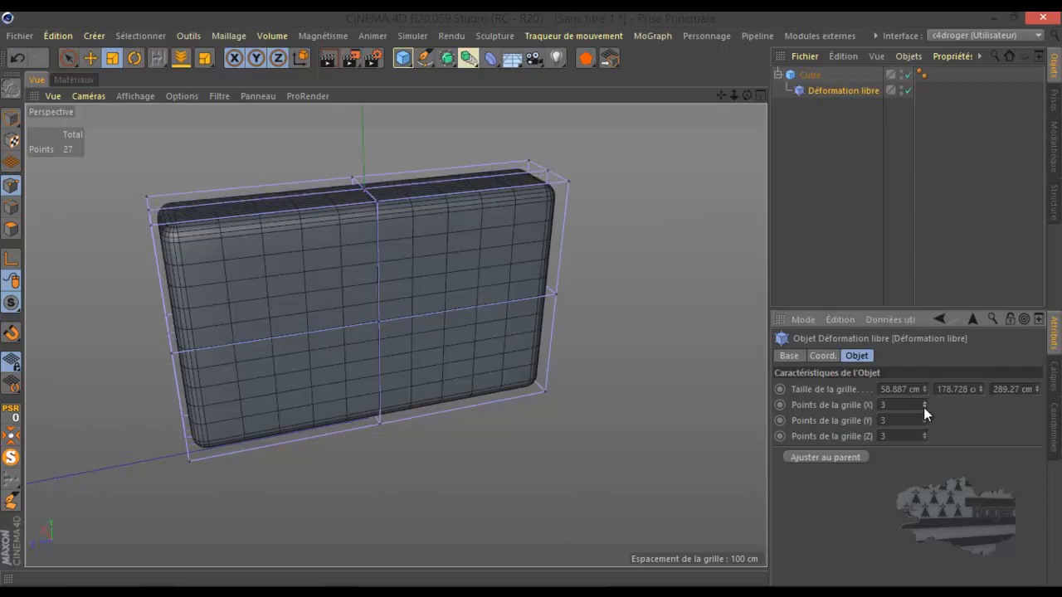
pyautogui.click(924, 417)
pyautogui.click(924, 417)
pyautogui.click(925, 417)
pyautogui.click(924, 417)
pyautogui.click(924, 417)
pyautogui.click(923, 433)
pyautogui.click(924, 434)
pyautogui.click(924, 434)
pyautogui.click(924, 433)
pyautogui.click(923, 433)
pyautogui.click(923, 433)
pyautogui.click(924, 433)
pyautogui.click(924, 433)
pyautogui.click(923, 433)
pyautogui.click(924, 433)
pyautogui.click(924, 433)
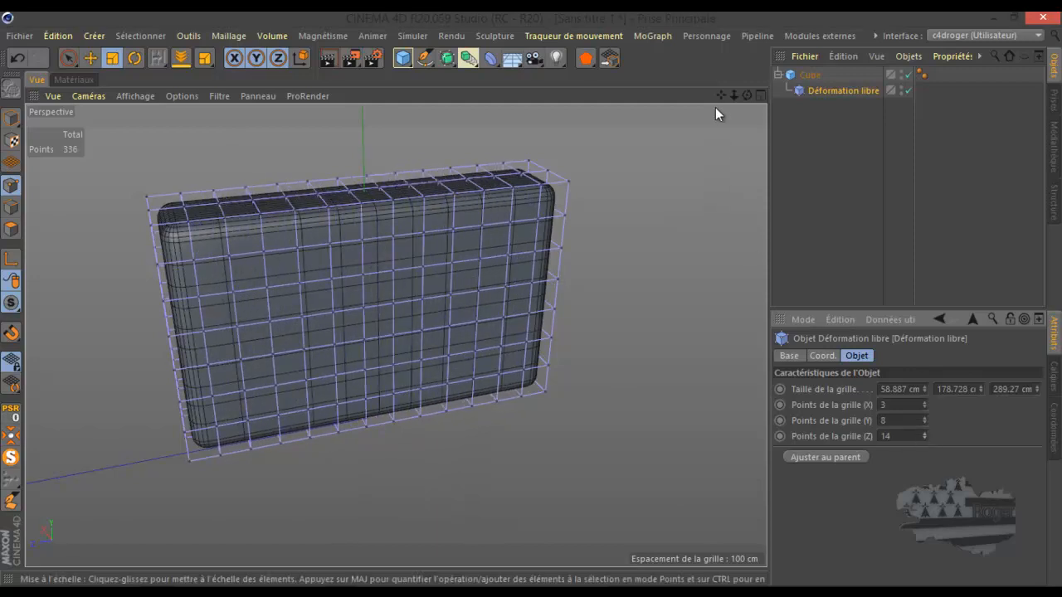
# - Use the Aimant tool in Cloche mode to pull the middle of the deformer's top edge down into a smooth dip
pyautogui.moveTo(722, 95); pyautogui.dragTo(534, 317)
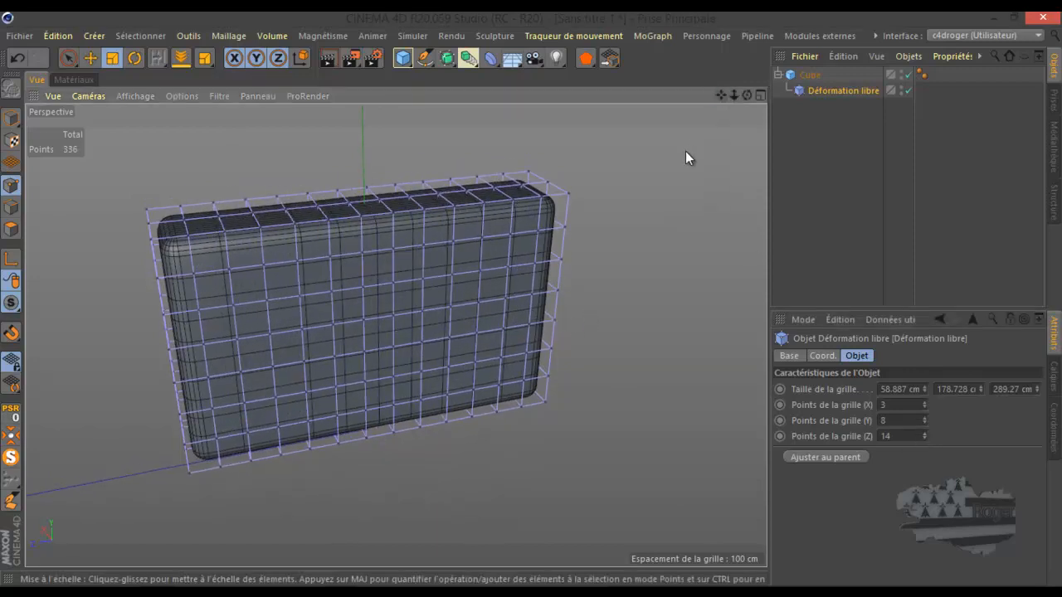
pyautogui.moveTo(746, 94); pyautogui.dragTo(534, 303)
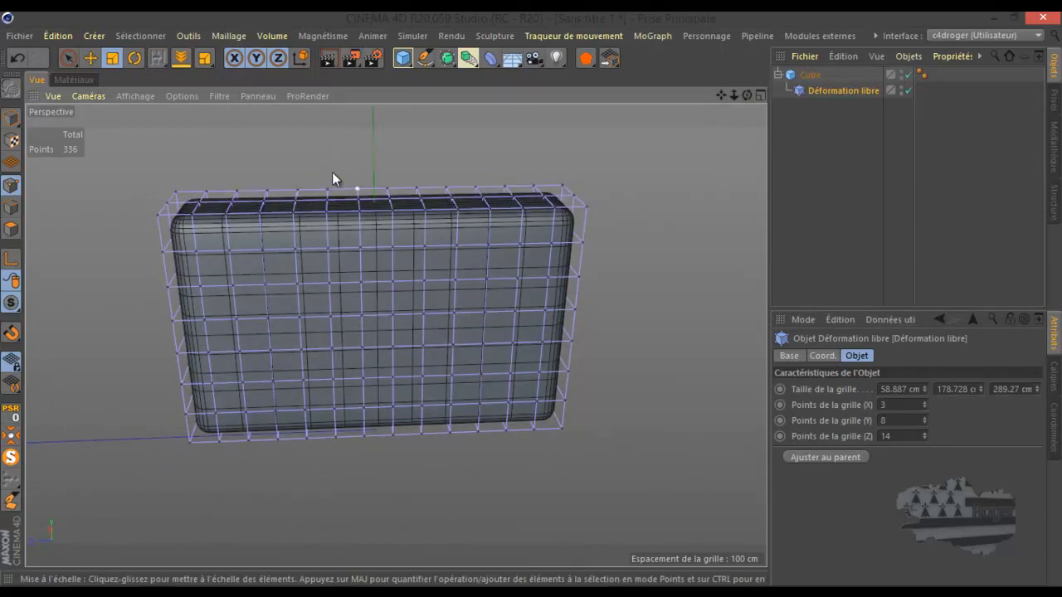
pyautogui.rightClick(274, 129)
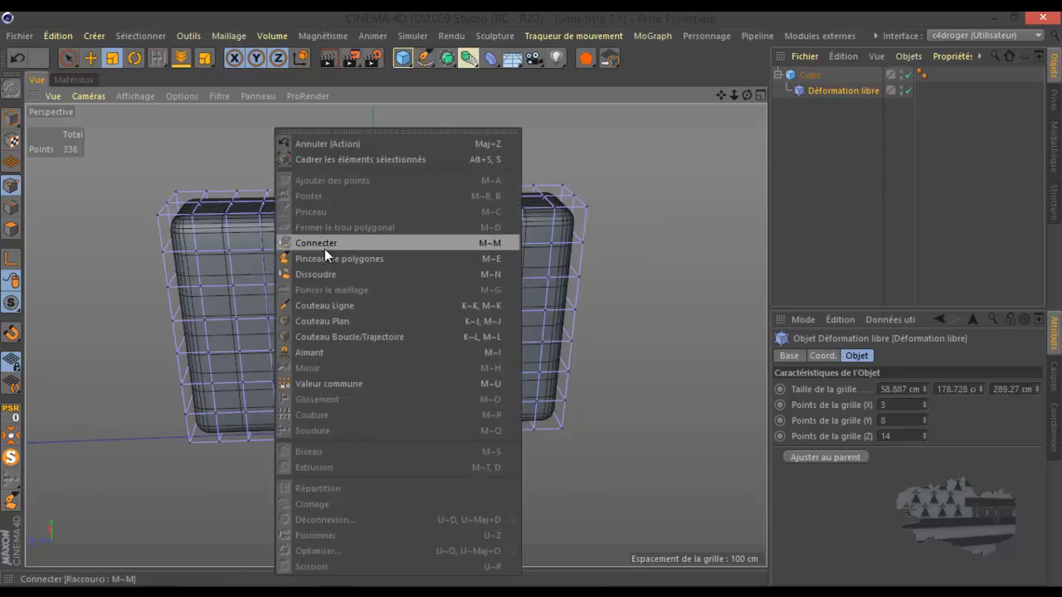
pyautogui.click(311, 352)
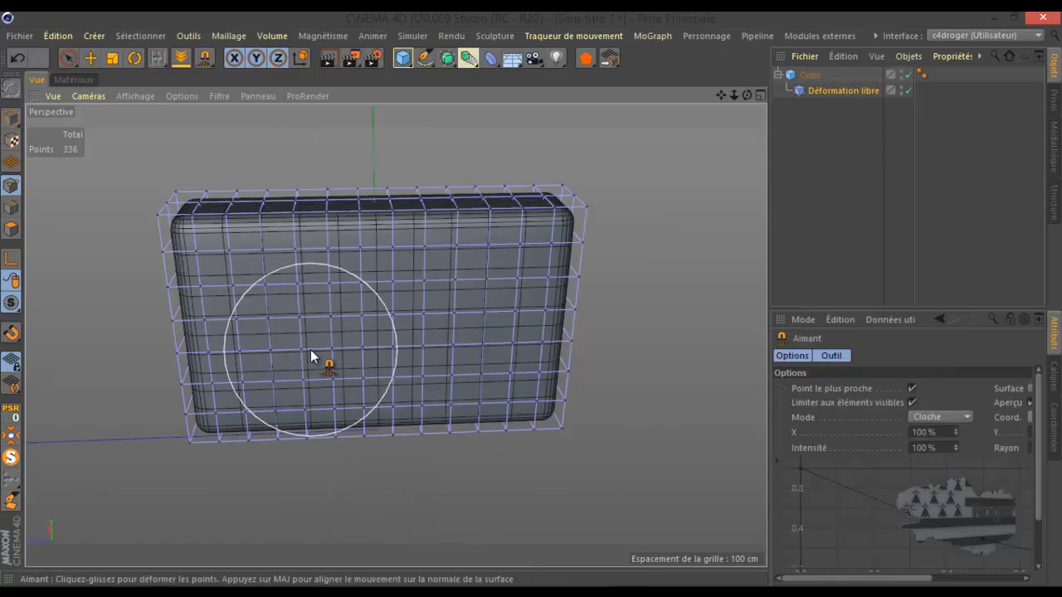
pyautogui.moveTo(748, 96); pyautogui.dragTo(531, 301)
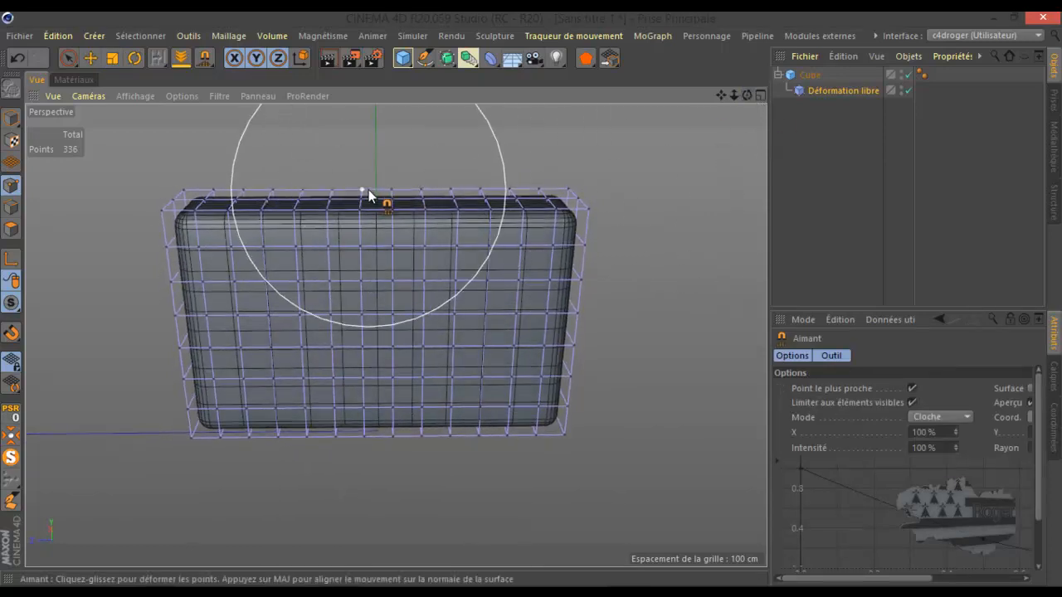
pyautogui.moveTo(365, 200)
pyautogui.mouseDown()
pyautogui.moveTo(369, 214)
pyautogui.moveTo(401, 214)
pyautogui.moveTo(325, 218)
pyautogui.moveTo(407, 238)
pyautogui.mouseUp()
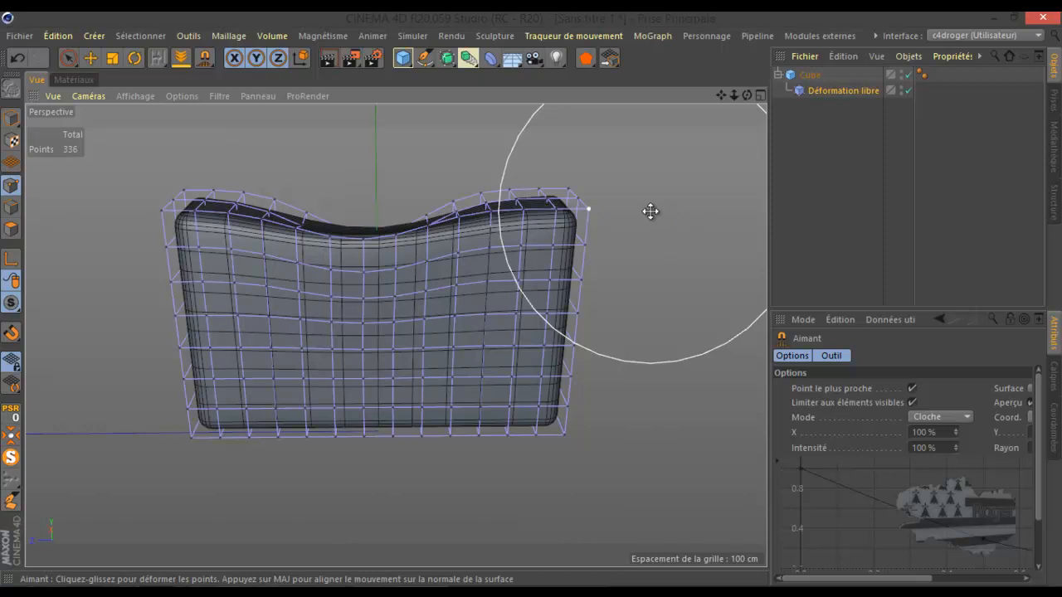
# - Shrink the Aimant's radius, try its intensity at 55 % and return it to 100 %, and undo the last edit
pyautogui.moveTo(650, 204)
pyautogui.mouseDown(button='middle')
pyautogui.moveTo(649, 182)
pyautogui.moveTo(646, 239)
pyautogui.moveTo(647, 202)
pyautogui.moveTo(526, 224)
pyautogui.mouseUp(button='middle')
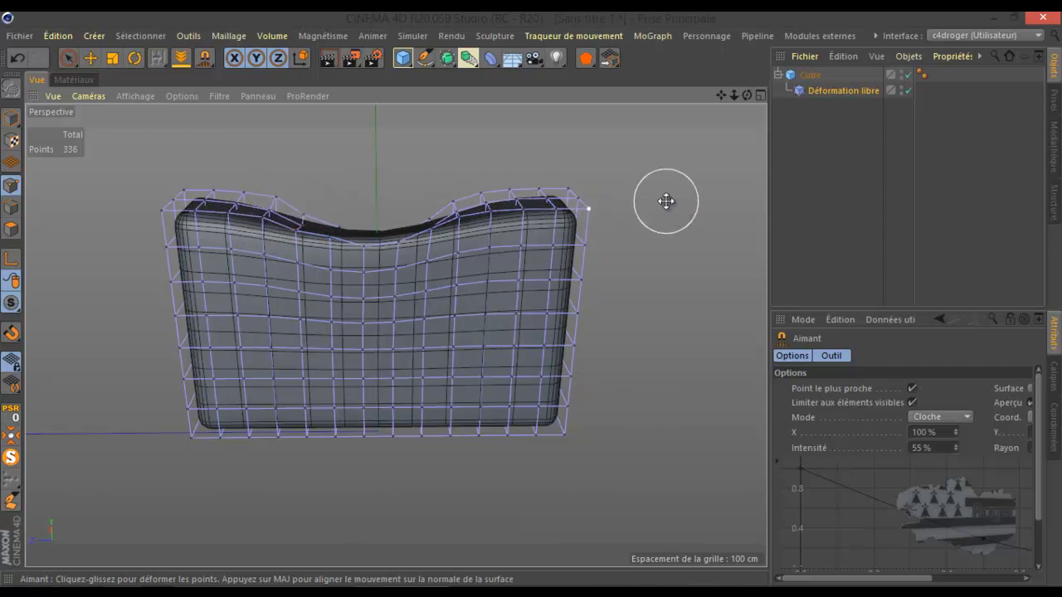
pyautogui.moveTo(666, 196); pyautogui.dragTo(672, 149, button='middle')
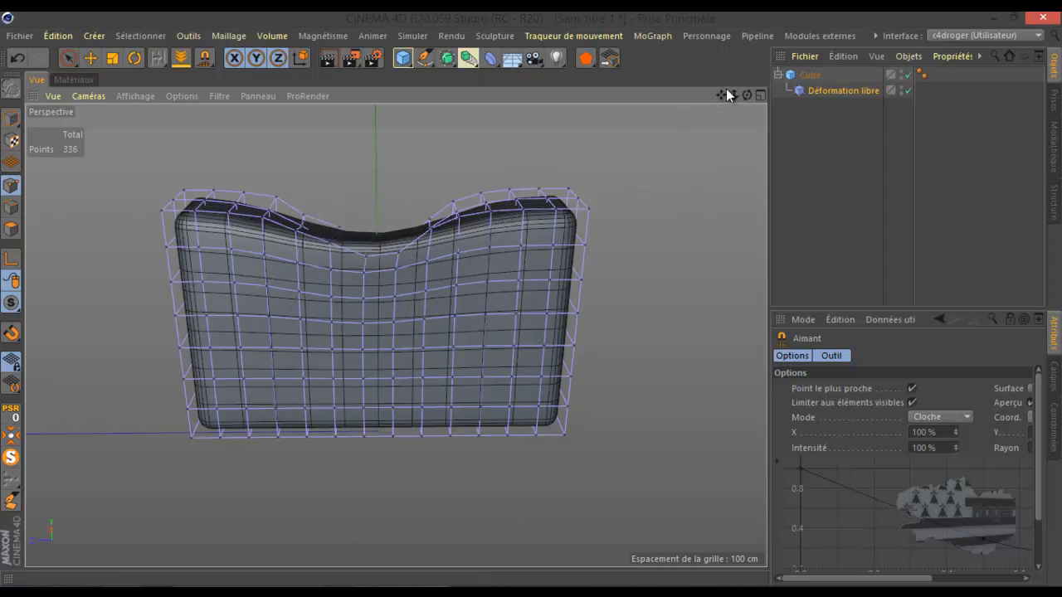
pyautogui.moveTo(751, 92); pyautogui.dragTo(530, 306)
pyautogui.hotkey('ctrl', 'z')
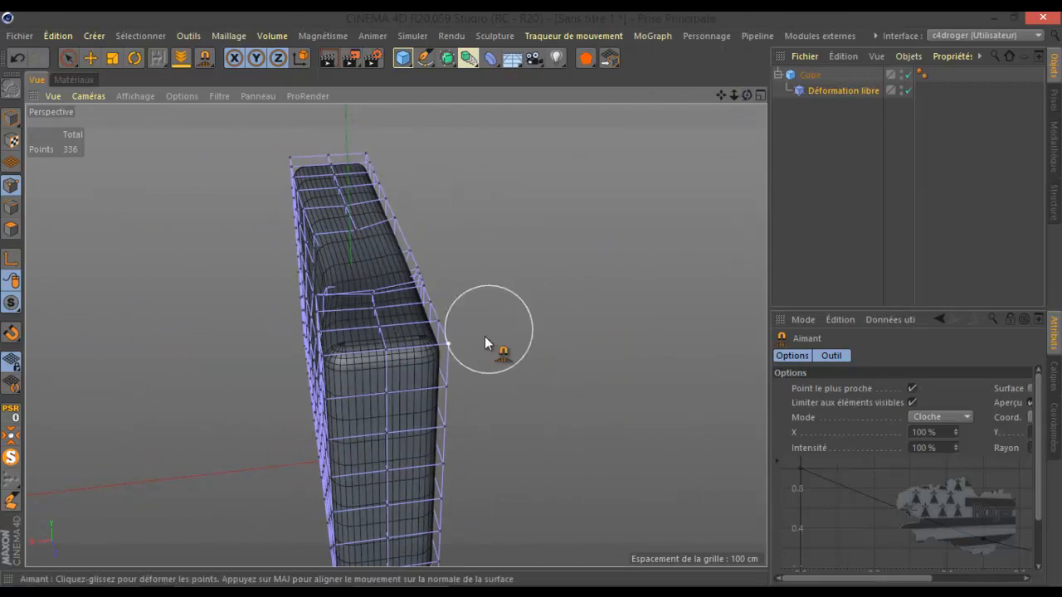
# - Enlarge the Aimant's radius and pull the middle grid points of the deformer's narrow end face outward
pyautogui.moveTo(537, 196); pyautogui.dragTo(568, 195, button='middle')
pyautogui.moveTo(747, 95); pyautogui.dragTo(708, 127)
pyautogui.scroll(-3, 708, 129)
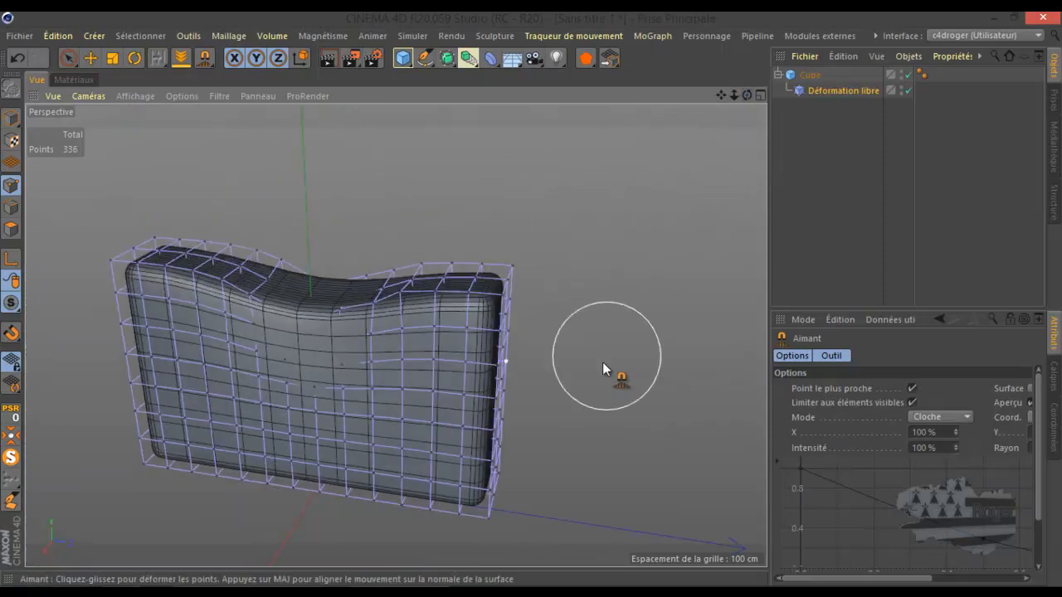
pyautogui.moveTo(609, 339); pyautogui.dragTo(640, 338, button='middle')
pyautogui.scroll(-1, 641, 338)
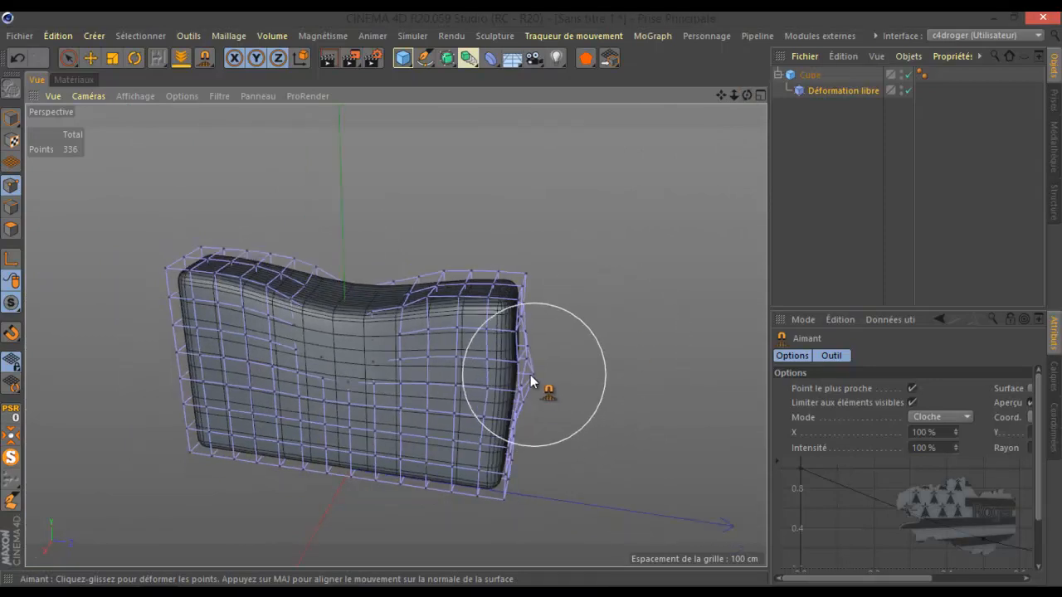
# - Use the Aimant to bulge the deformer's narrow end face further outward and raise its top edge on both sides of the dip
pyautogui.moveTo(522, 342); pyautogui.dragTo(533, 340)
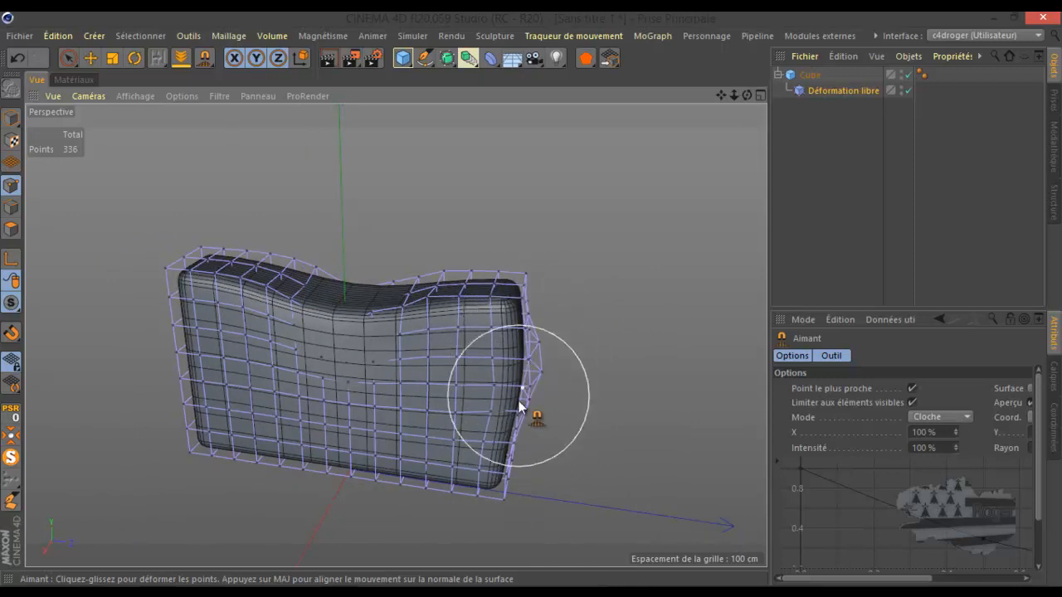
pyautogui.moveTo(747, 96); pyautogui.dragTo(415, 308)
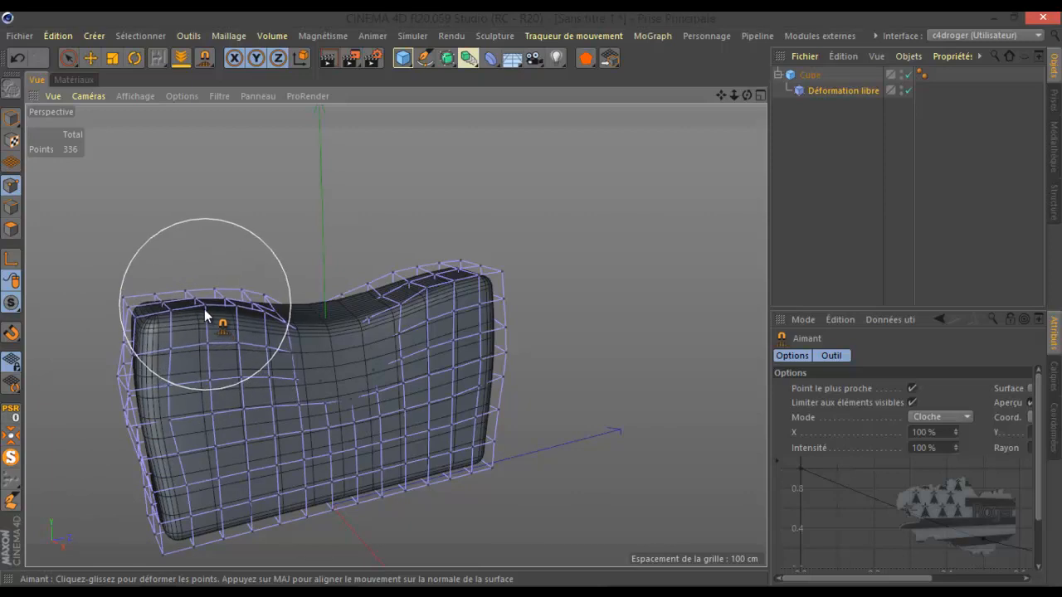
pyautogui.moveTo(189, 289); pyautogui.dragTo(188, 283)
pyautogui.moveTo(434, 277); pyautogui.dragTo(430, 264)
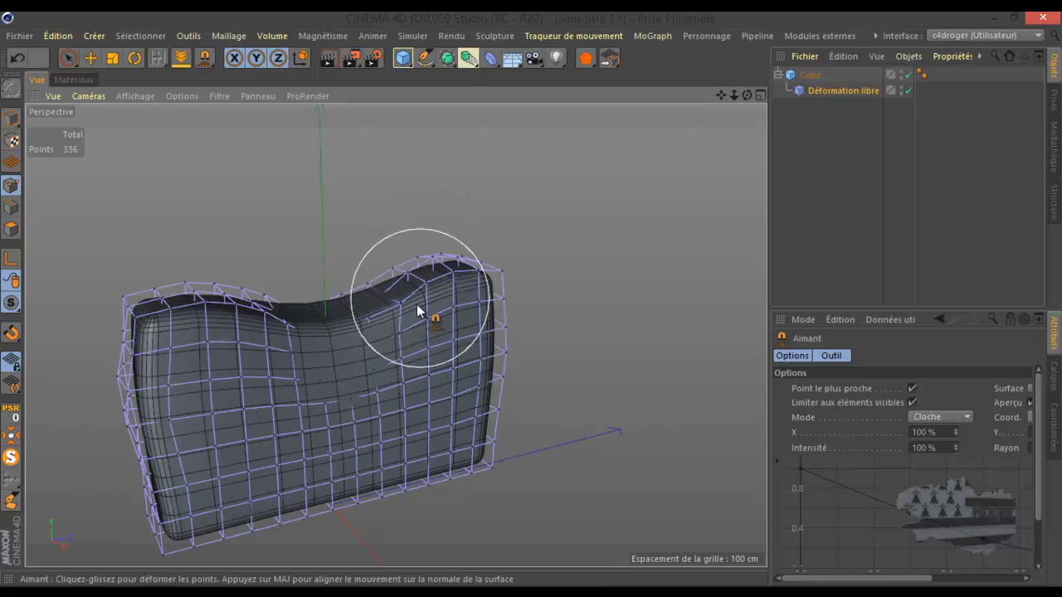
# - Switch the Déformation libre's Activé option off and on to compare the shapes, and review its coordinate and object properties
pyautogui.moveTo(745, 93)
pyautogui.mouseDown()
pyautogui.moveTo(523, 304)
pyautogui.moveTo(758, 51)
pyautogui.mouseUp()
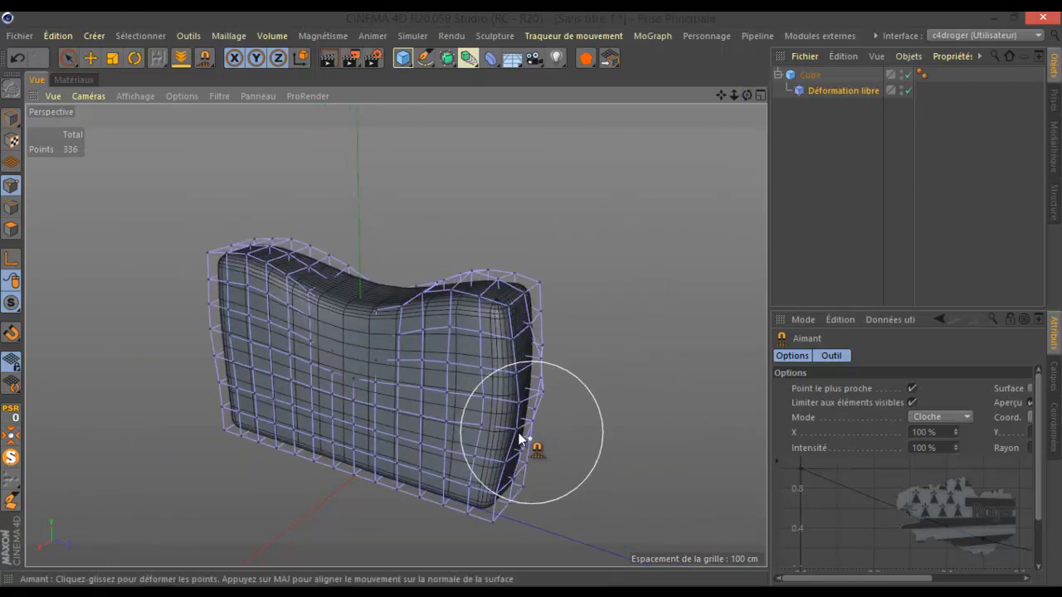
pyautogui.scroll(-2, 585, 294)
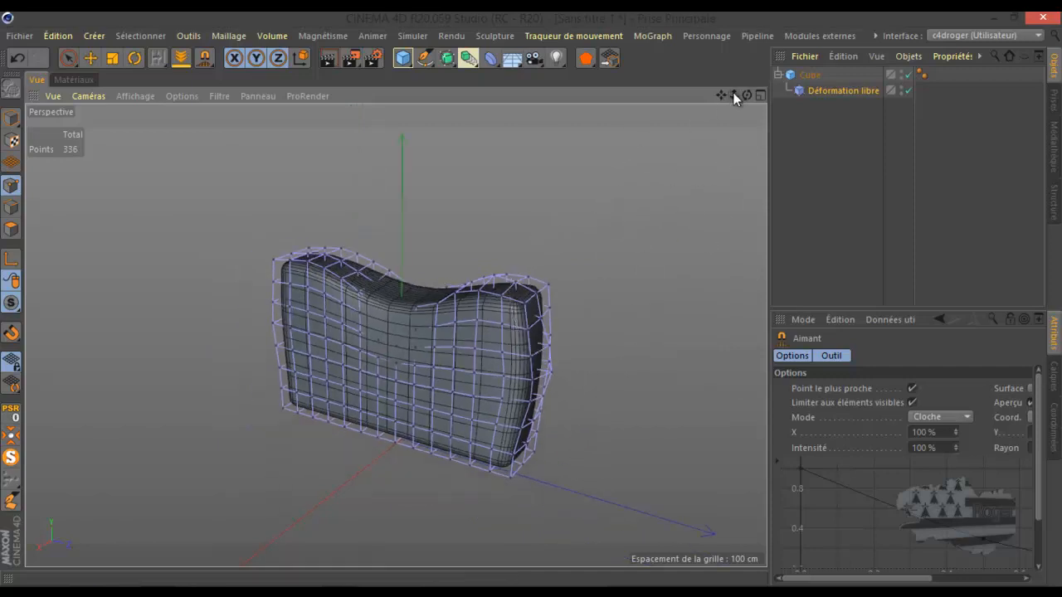
pyautogui.moveTo(750, 96); pyautogui.dragTo(529, 302)
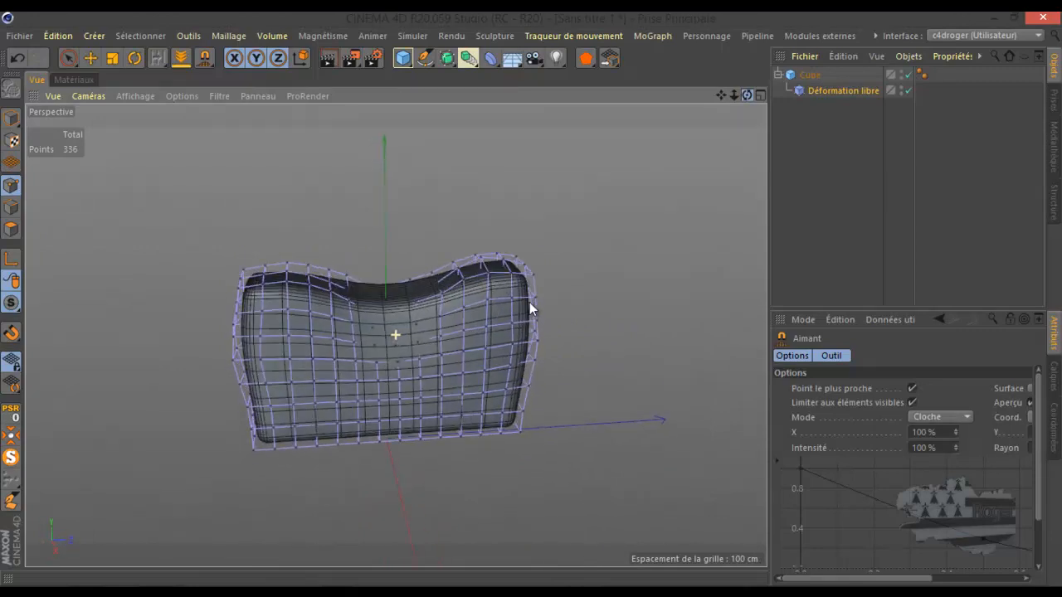
pyautogui.click(837, 90)
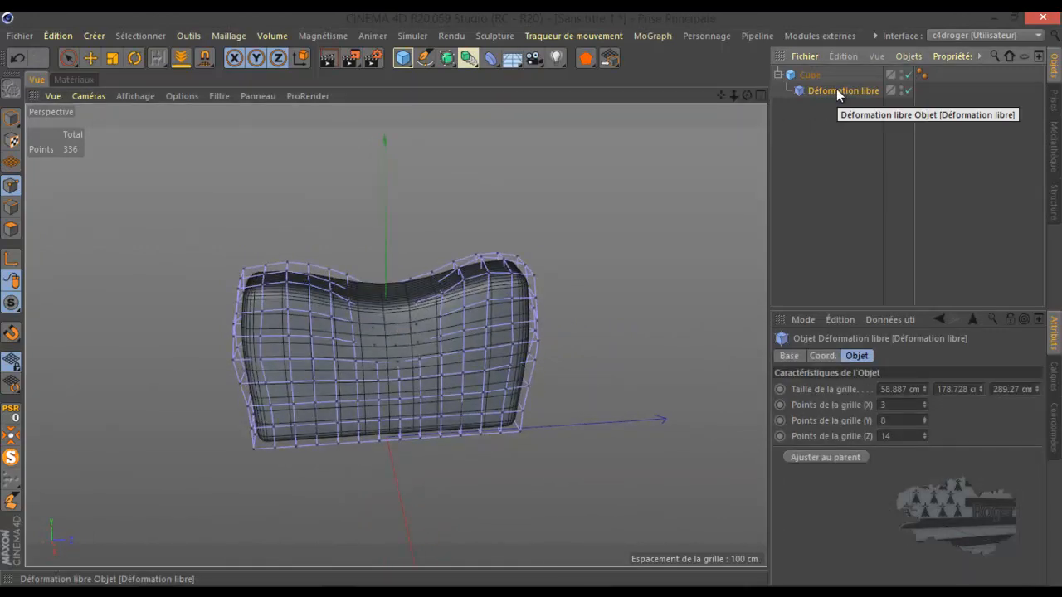
pyautogui.click(789, 356)
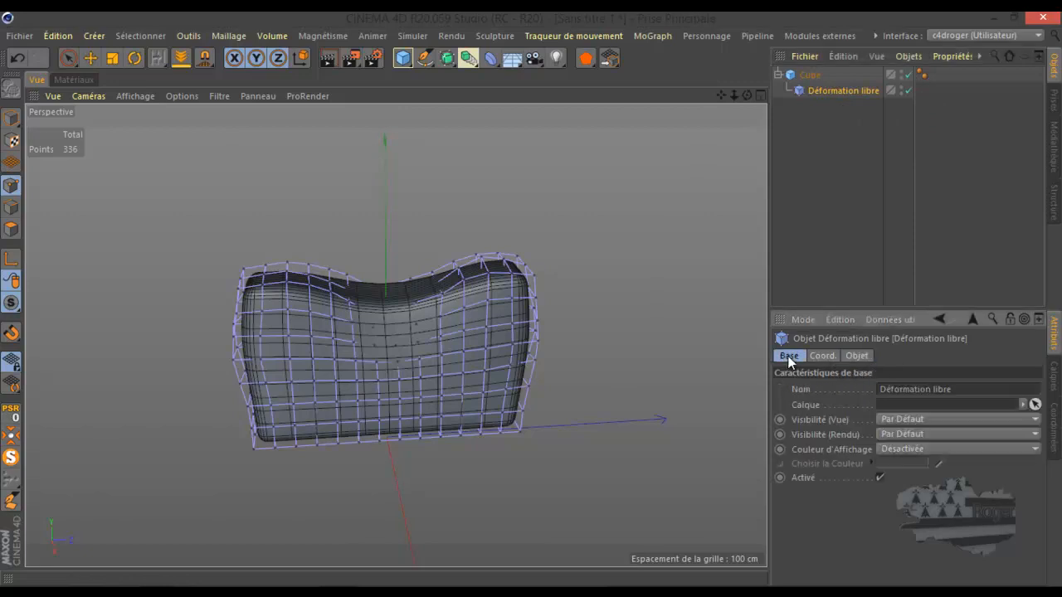
pyautogui.click(879, 479)
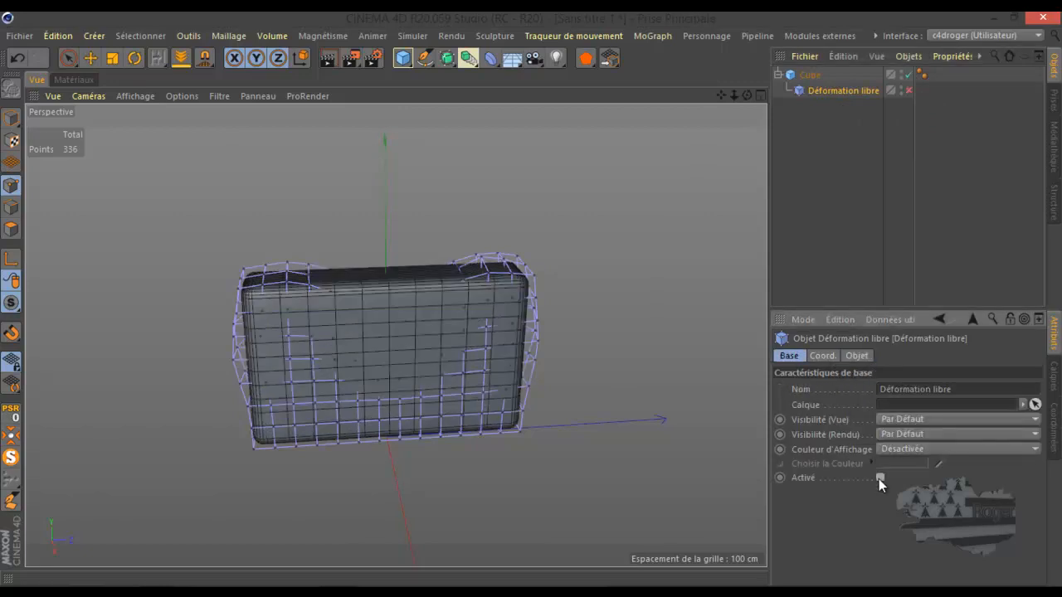
pyautogui.click(879, 478)
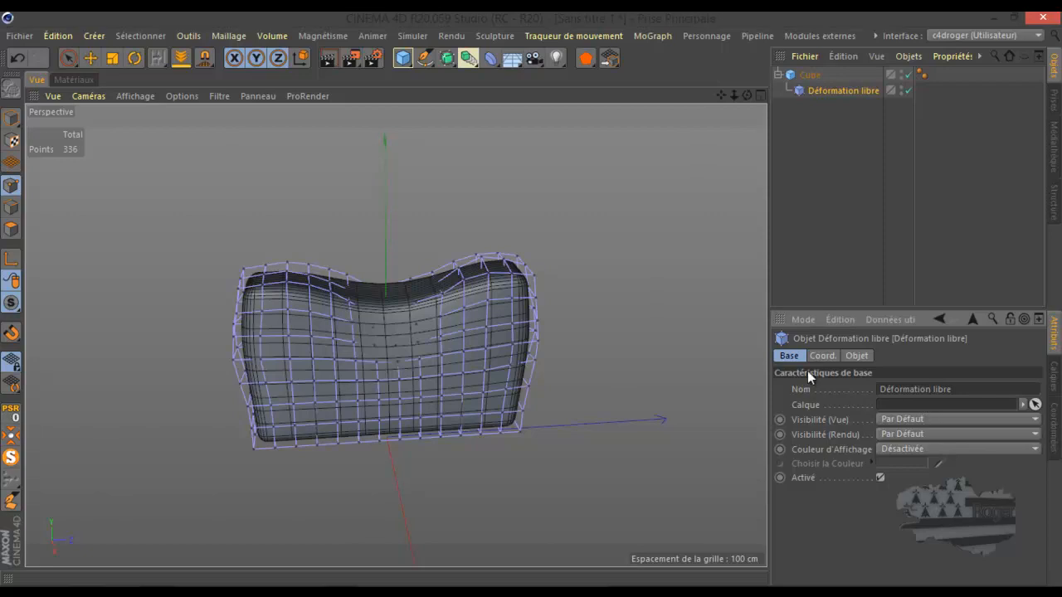
pyautogui.click(821, 355)
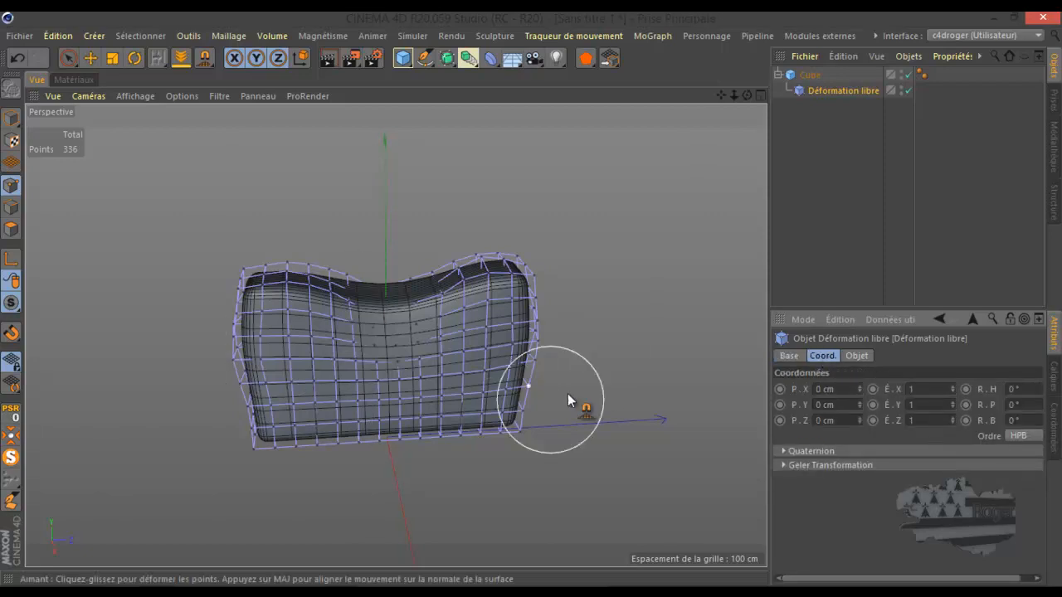
pyautogui.click(858, 356)
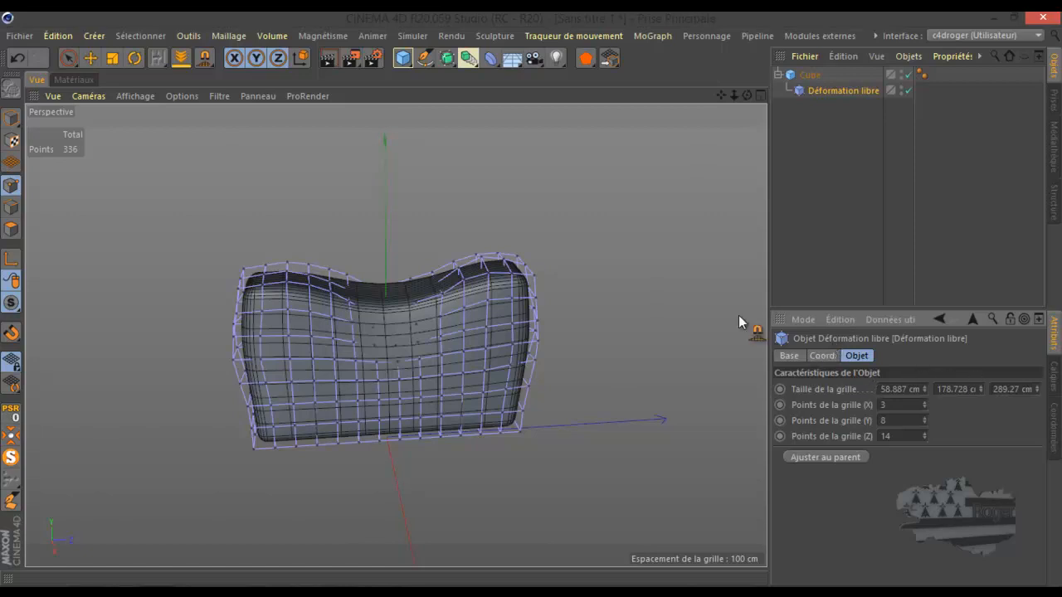
# - Toggle the deformer off and on twice in the object list to compare the cube with and without deformation
pyautogui.scroll(5, 375, 287)
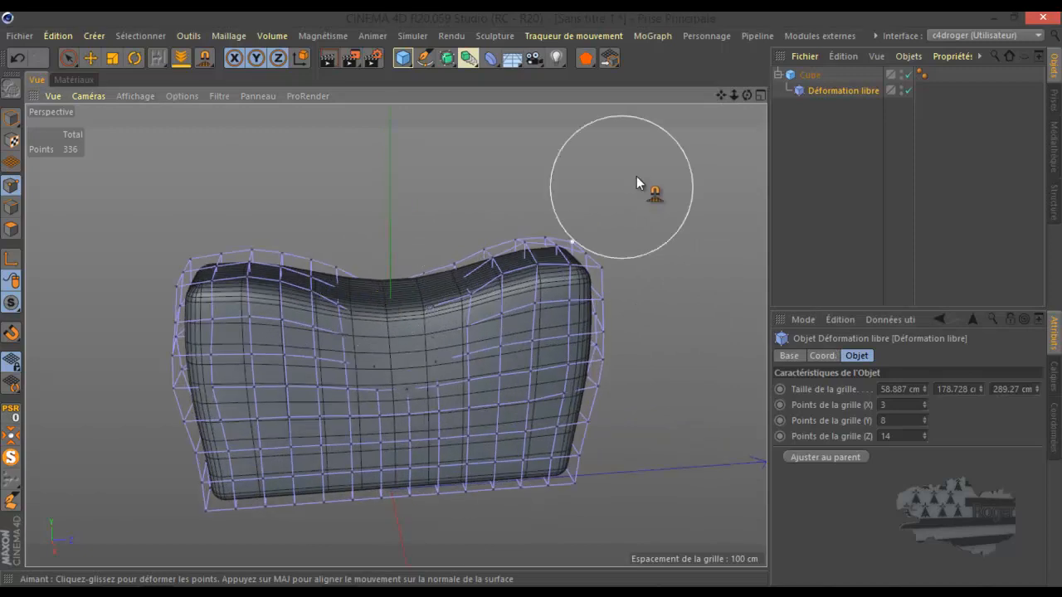
pyautogui.moveTo(747, 96)
pyautogui.mouseDown()
pyautogui.moveTo(522, 304)
pyautogui.moveTo(736, 106)
pyautogui.mouseUp()
pyautogui.moveTo(391, 267)
pyautogui.mouseDown()
pyautogui.moveTo(397, 309)
pyautogui.moveTo(386, 365)
pyautogui.moveTo(373, 372)
pyautogui.moveTo(404, 386)
pyautogui.moveTo(359, 383)
pyautogui.mouseUp()
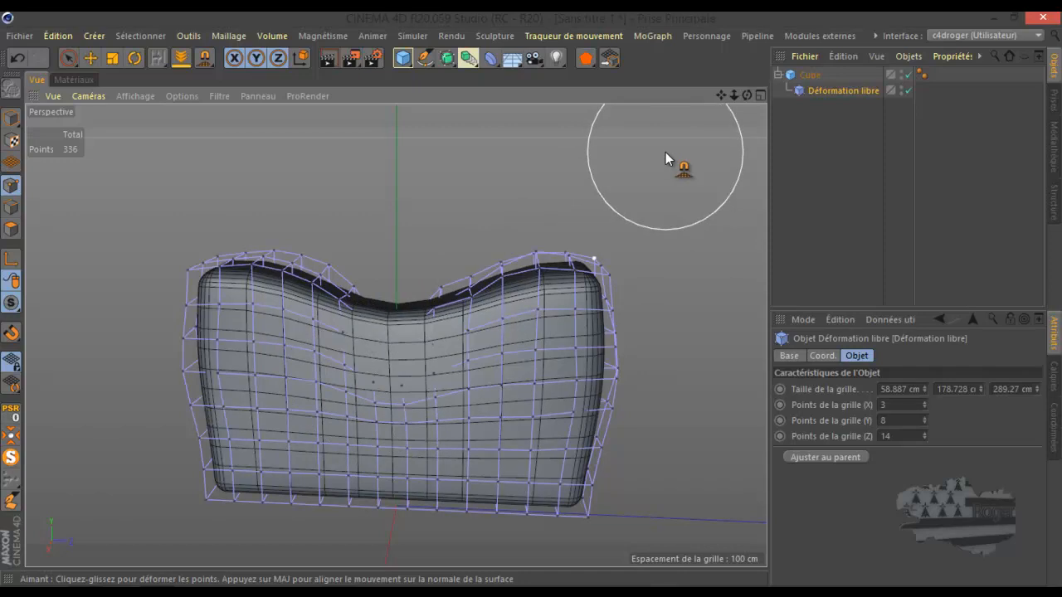
pyautogui.click(908, 89)
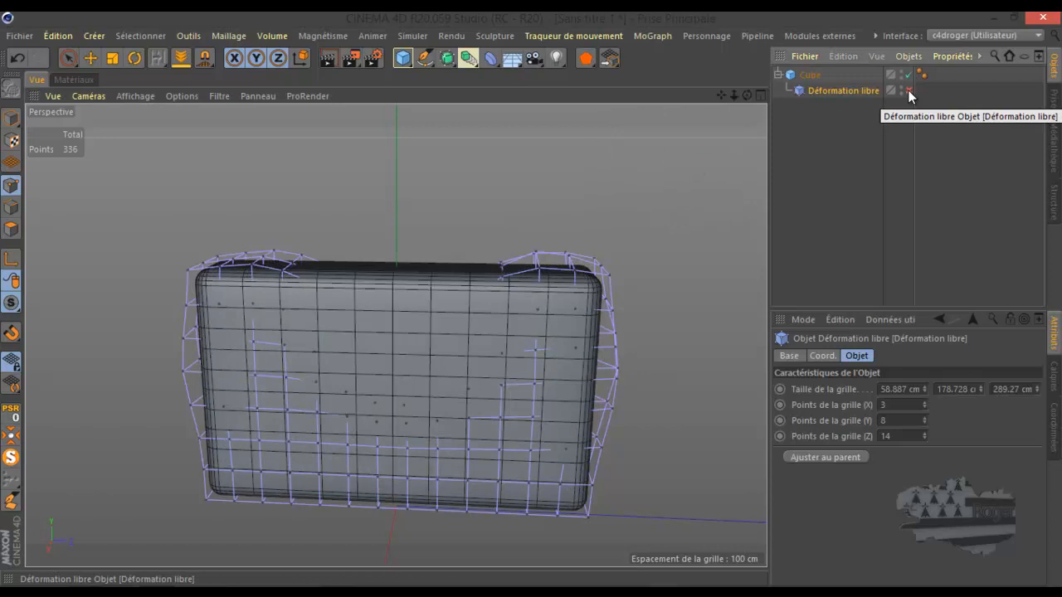
pyautogui.click(908, 89)
pyautogui.click(908, 89)
pyautogui.click(908, 90)
# - Set the cube's segments to 15 in X, Y and Z, and switch to the Déplacement tool
pyautogui.click(798, 74)
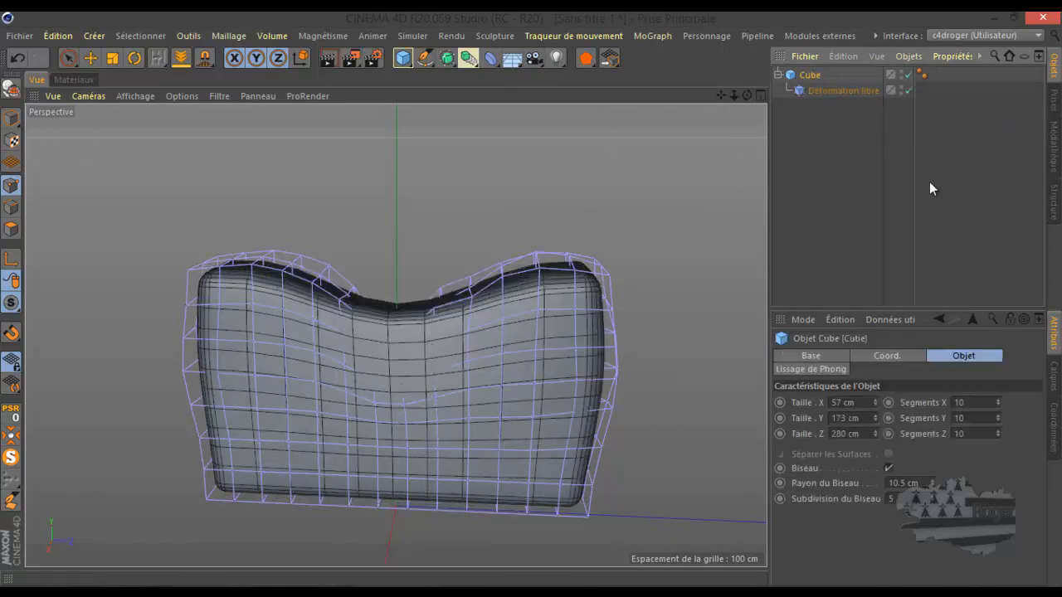
pyautogui.click(975, 401)
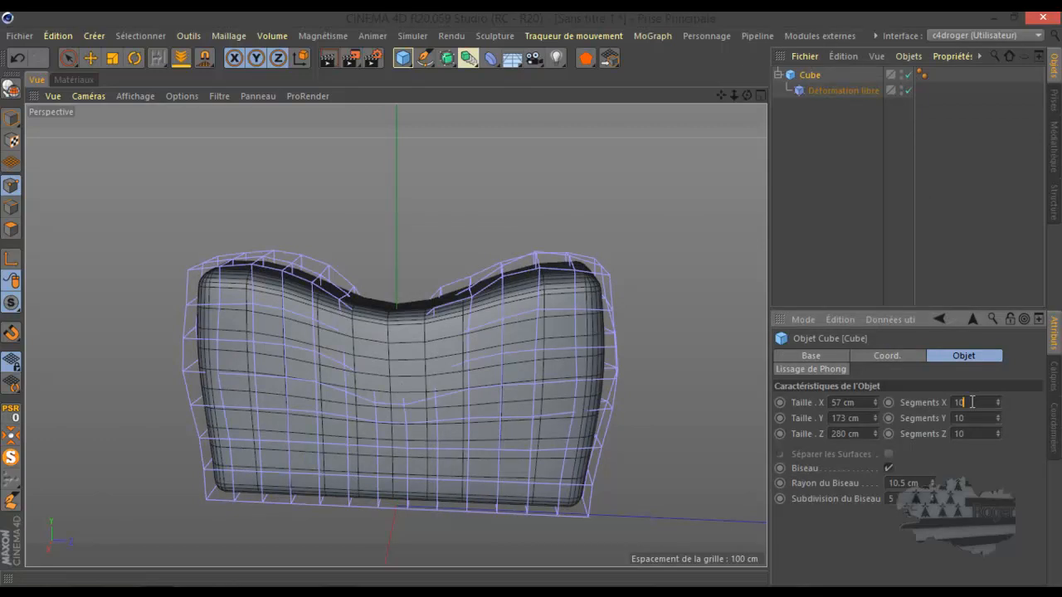
pyautogui.write('5')
pyautogui.moveTo(965, 418); pyautogui.dragTo(958, 434)
pyautogui.write('5')
pyautogui.click(972, 433)
pyautogui.click(969, 467)
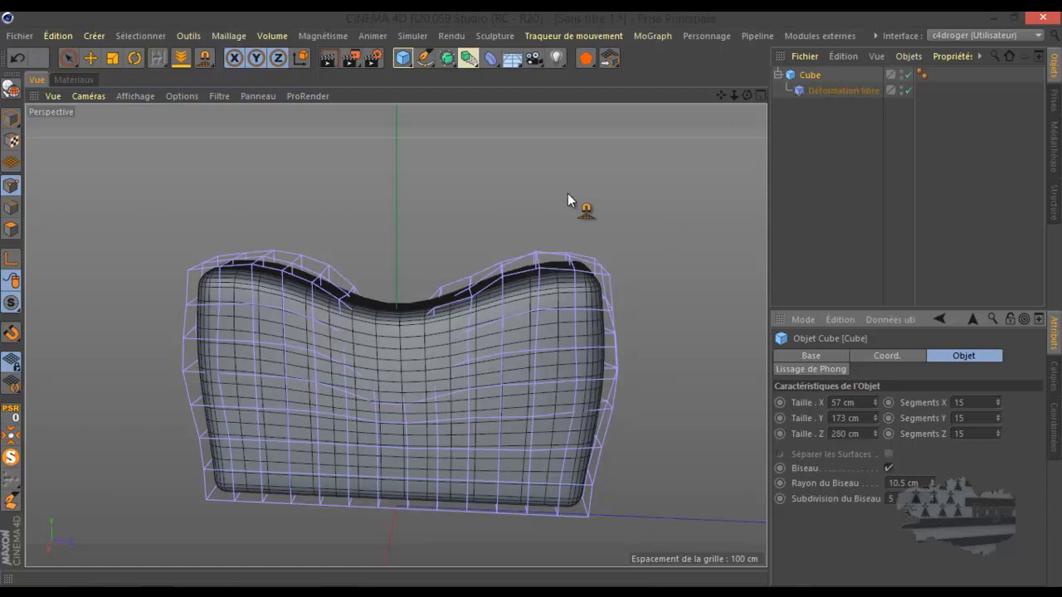
pyautogui.click(89, 57)
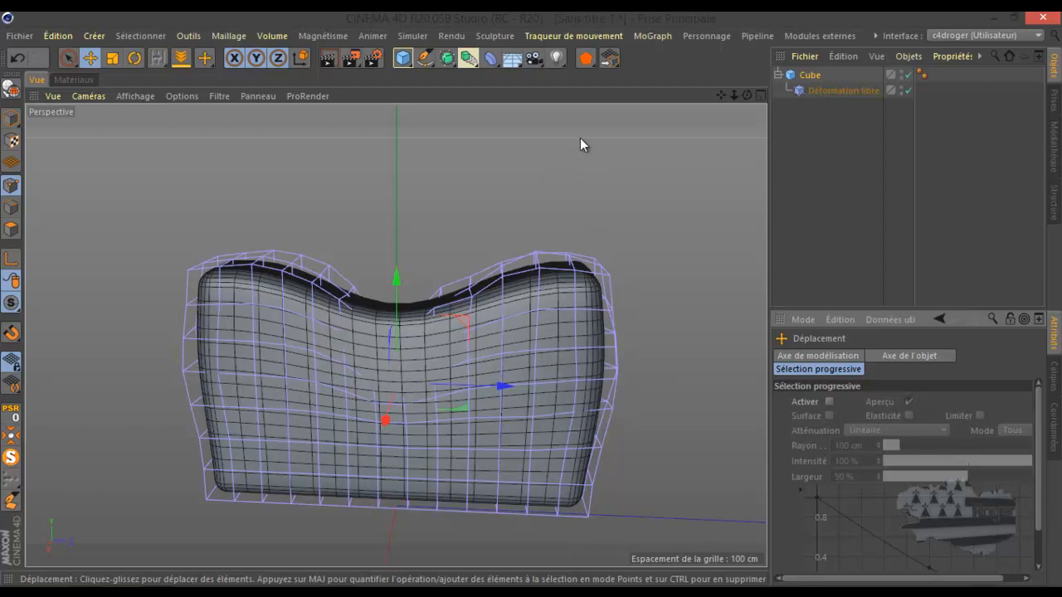
pyautogui.click(491, 58)
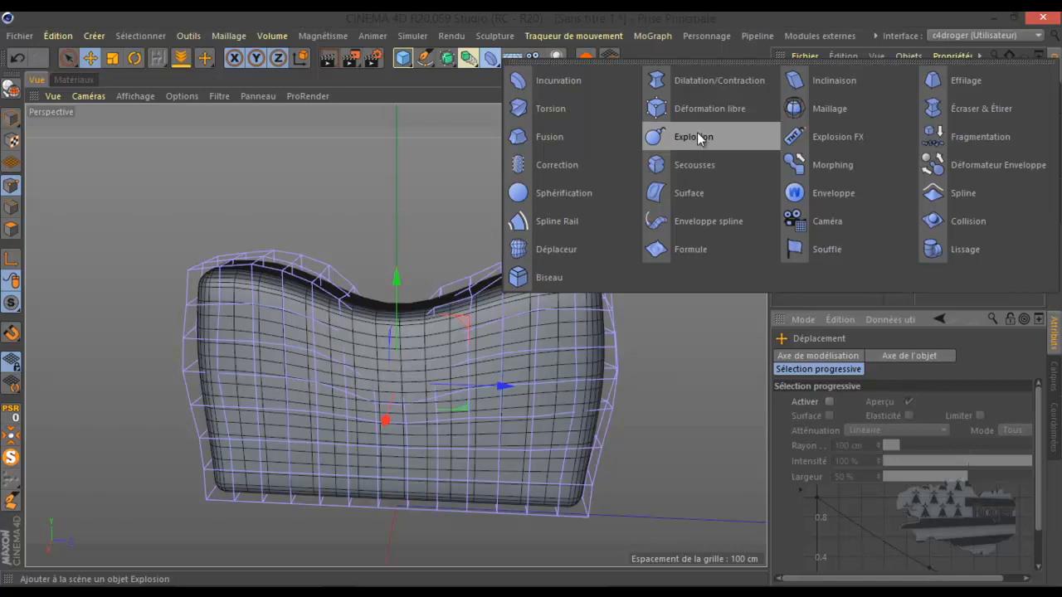
pyautogui.click(704, 366)
pyautogui.scroll(-1, 708, 286)
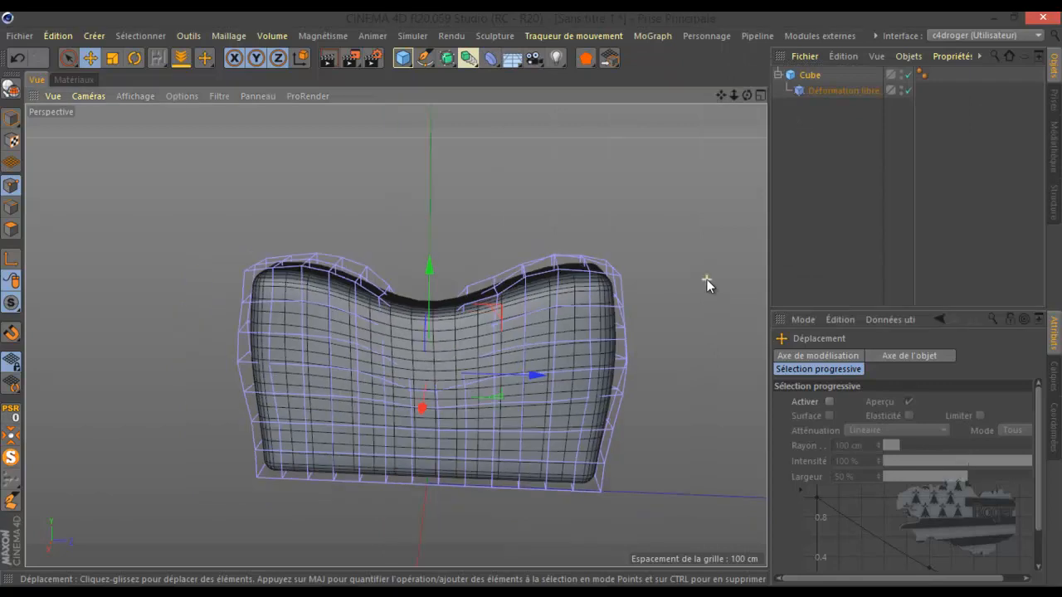
pyautogui.moveTo(721, 94); pyautogui.dragTo(725, 138)
pyautogui.moveTo(746, 97); pyautogui.dragTo(653, 232)
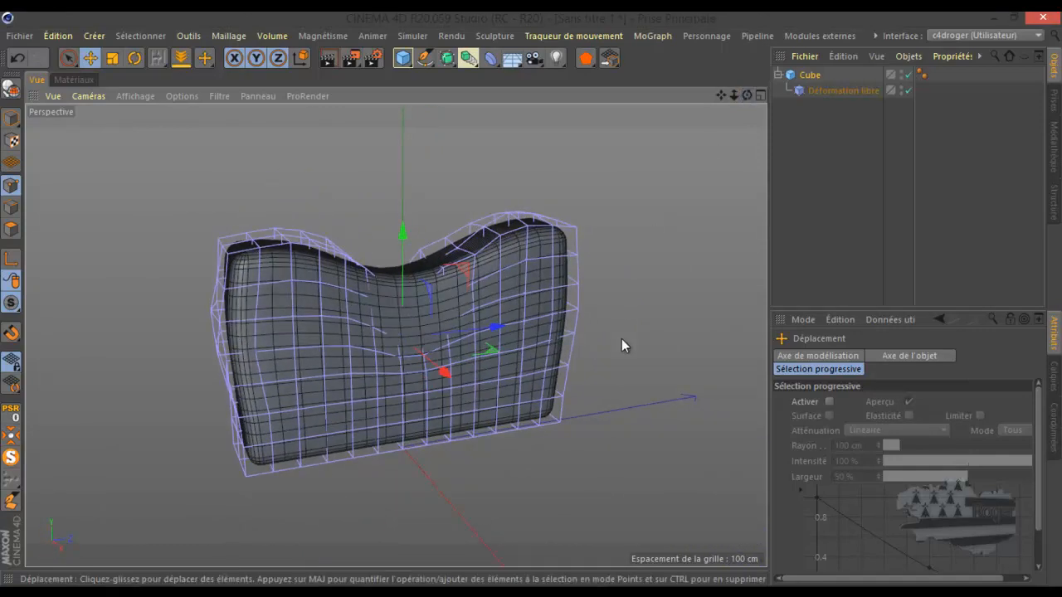